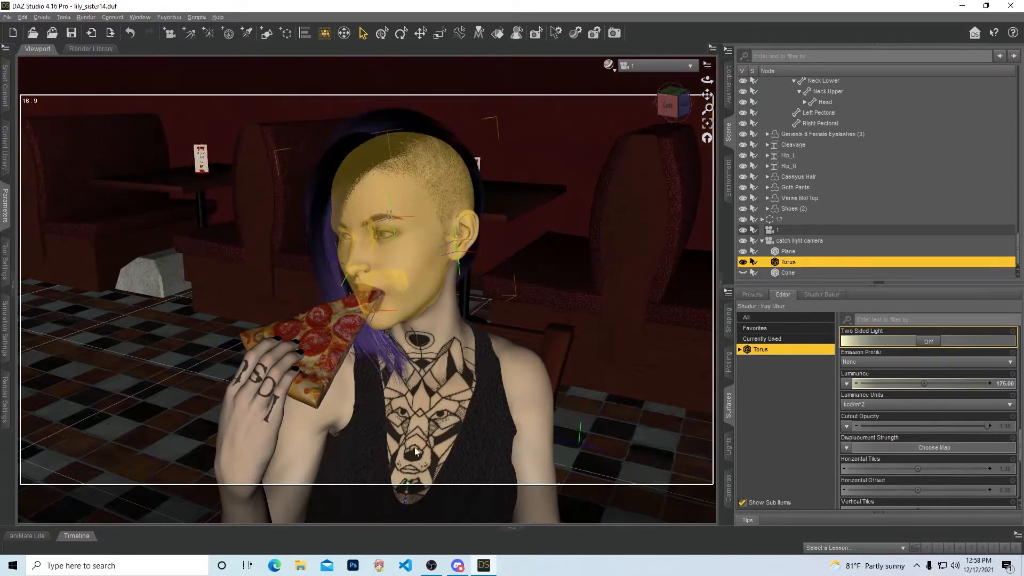
Step: View the lily_sister14 render from The grind folder in the Render Library, then return to the scene
left_click(117, 566)
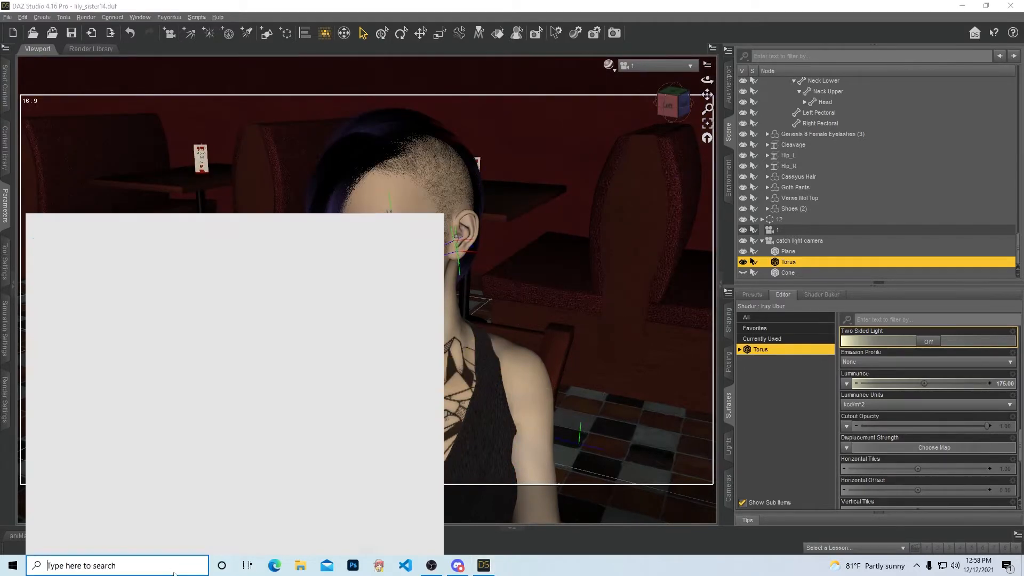
left_click(96, 361)
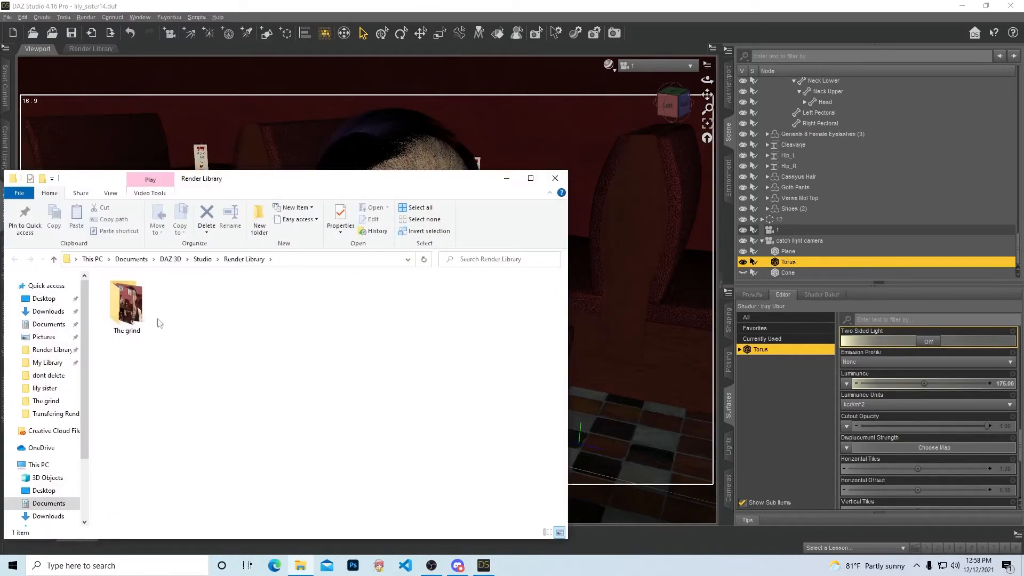
double_click(126, 304)
double_click(126, 436)
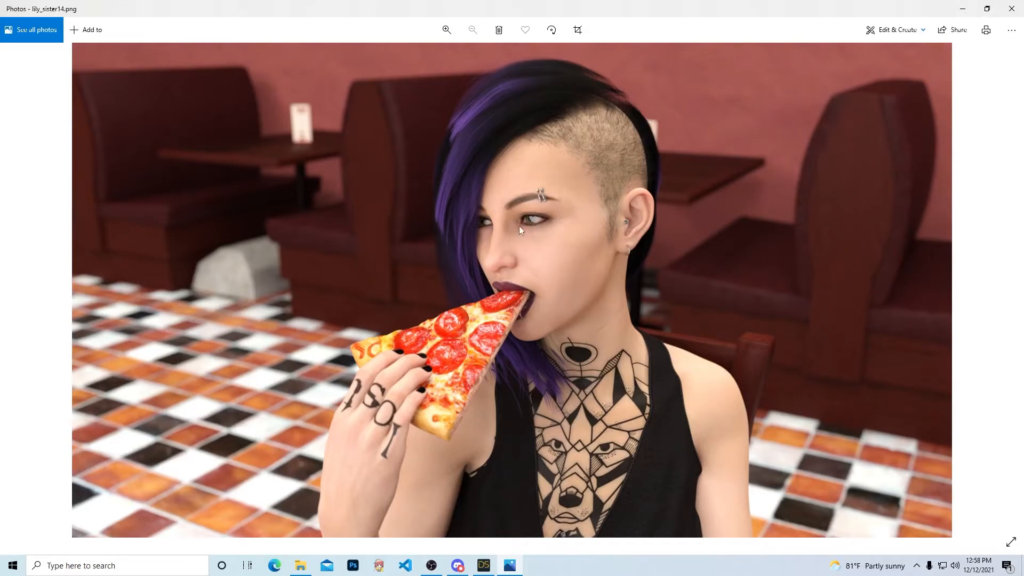
left_click(1011, 9)
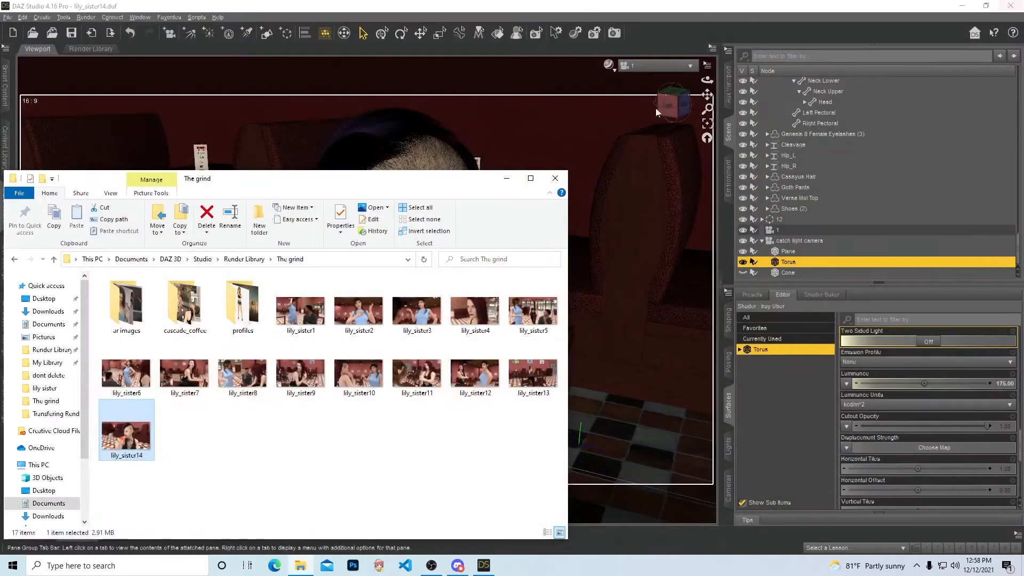
left_click(556, 181)
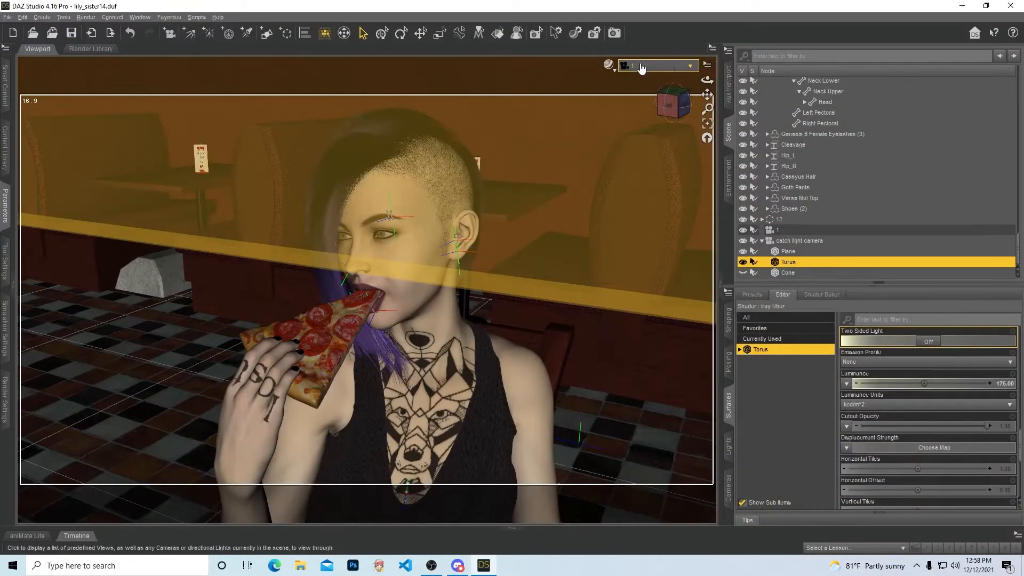
Step: Switch the viewport from camera 1 to Perspective View to see the existing catch light setup
left_click(640, 66)
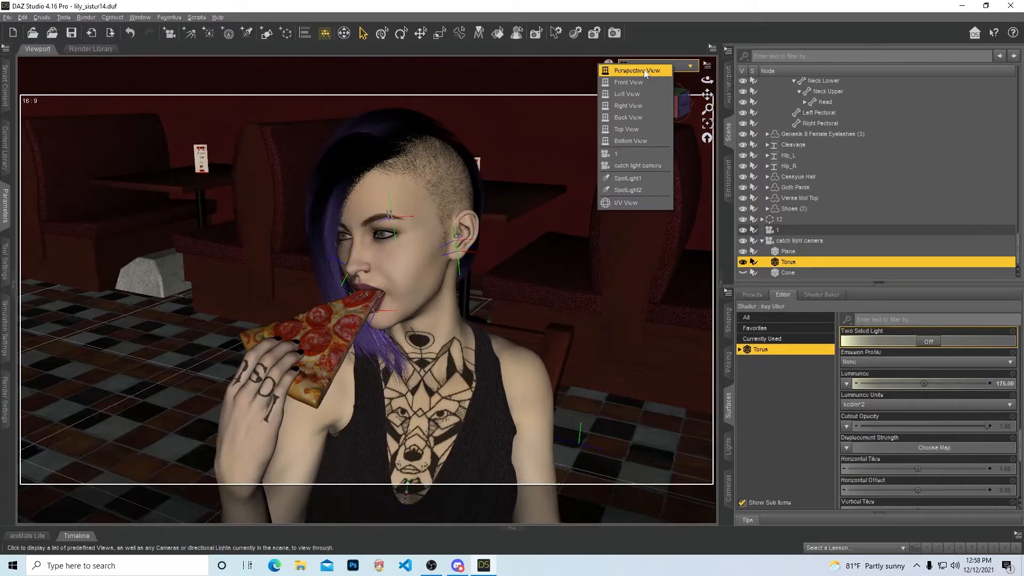
left_click(644, 70)
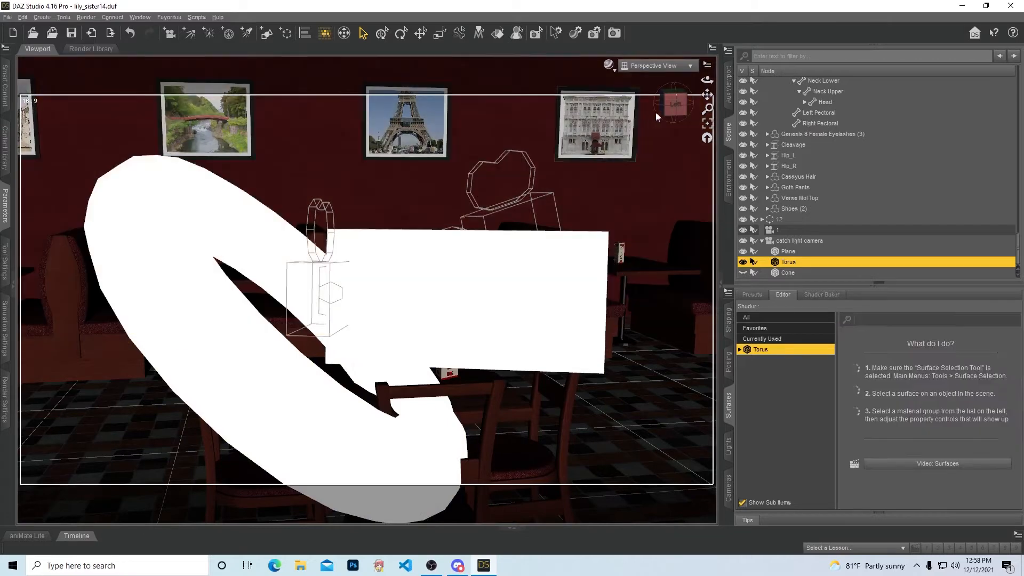
left_click(656, 114)
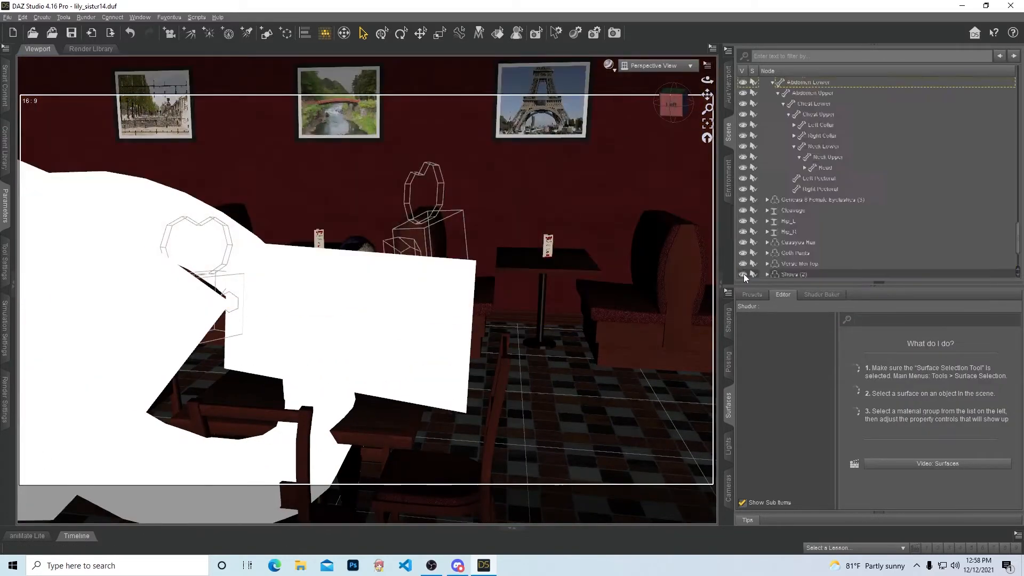
Step: Hide the Shoes (2) and the catch light camera with its attached primitives
scroll(743, 274, "up", 2)
left_click(743, 273)
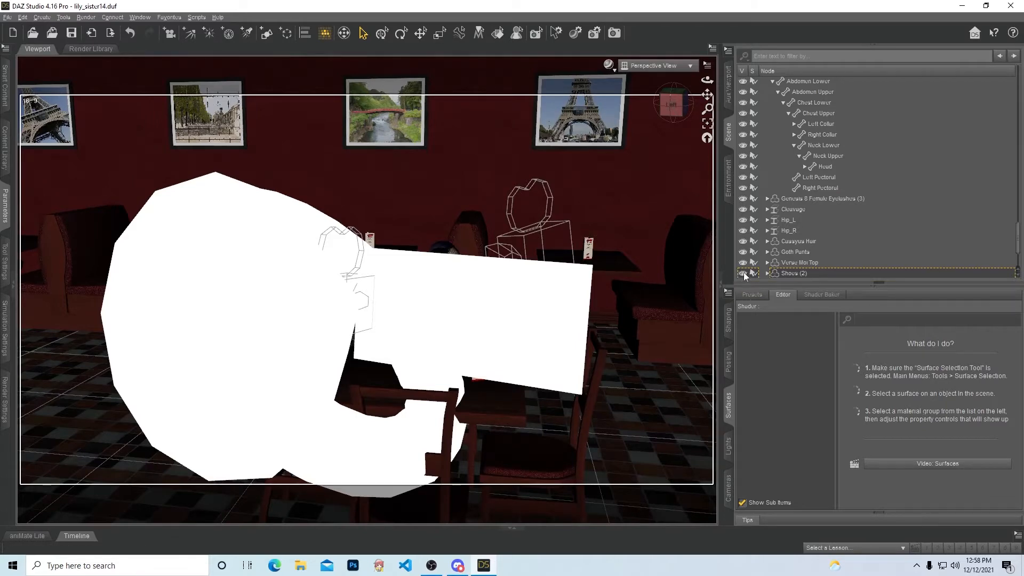
left_click(742, 273)
scroll(753, 254, "down", 2)
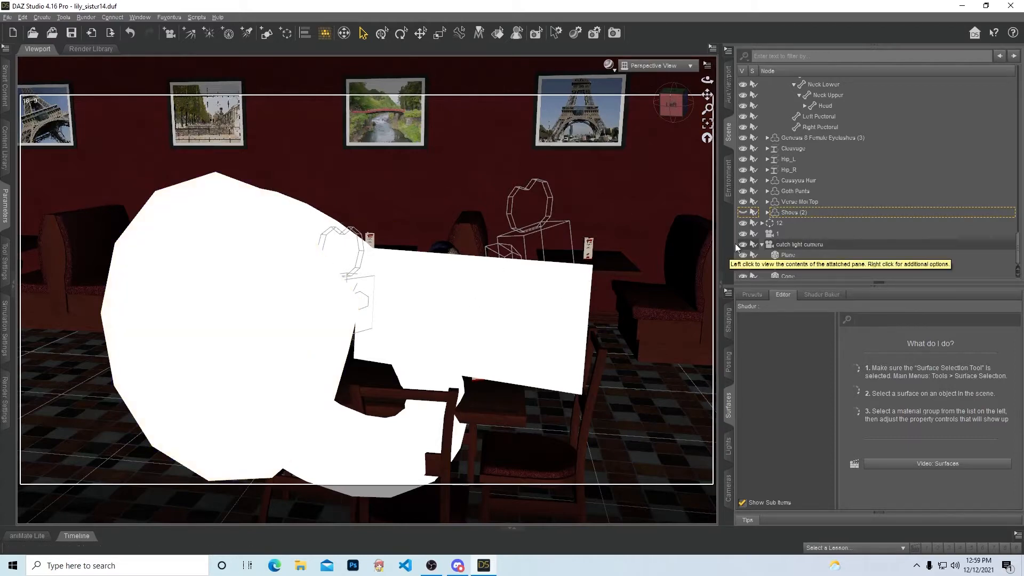
left_click(744, 245)
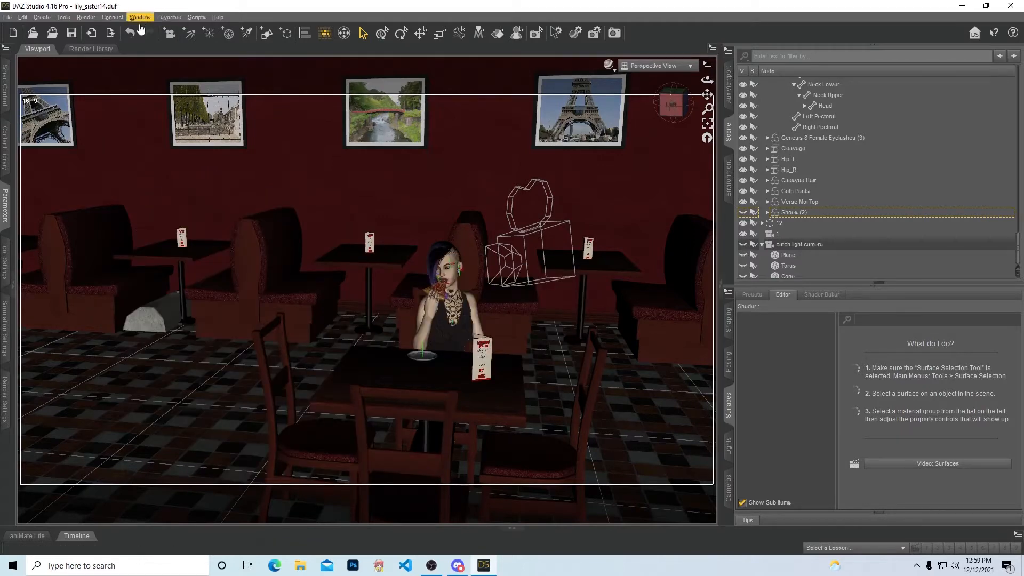
Step: Create a new camera labelled asdsafdg that copies the active Perspective View
left_click(169, 32)
key("ctrl+a")
type("sdfedfgdsf")
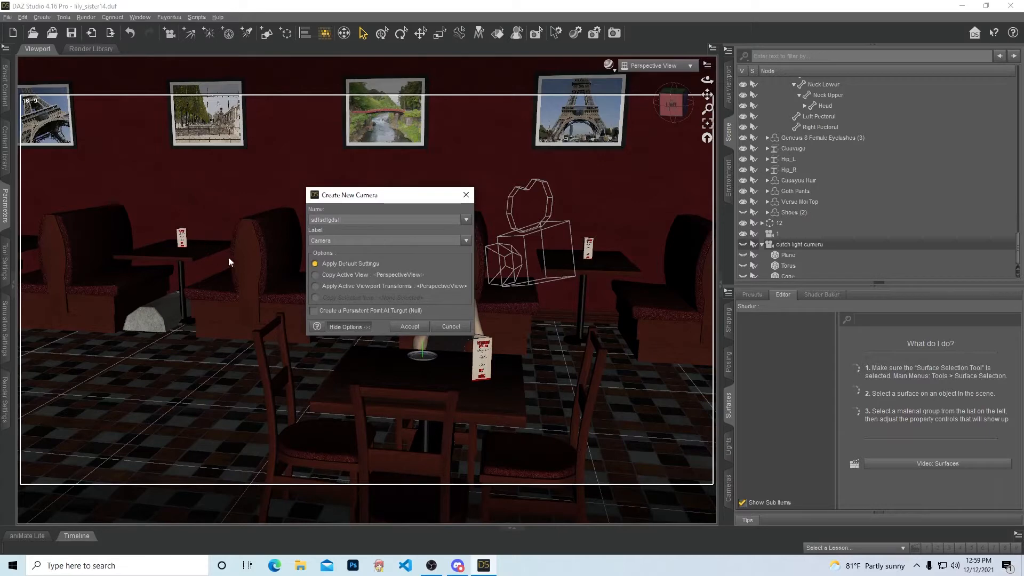
key("Tab")
type("asdsafdg")
left_click(315, 275)
left_click(410, 326)
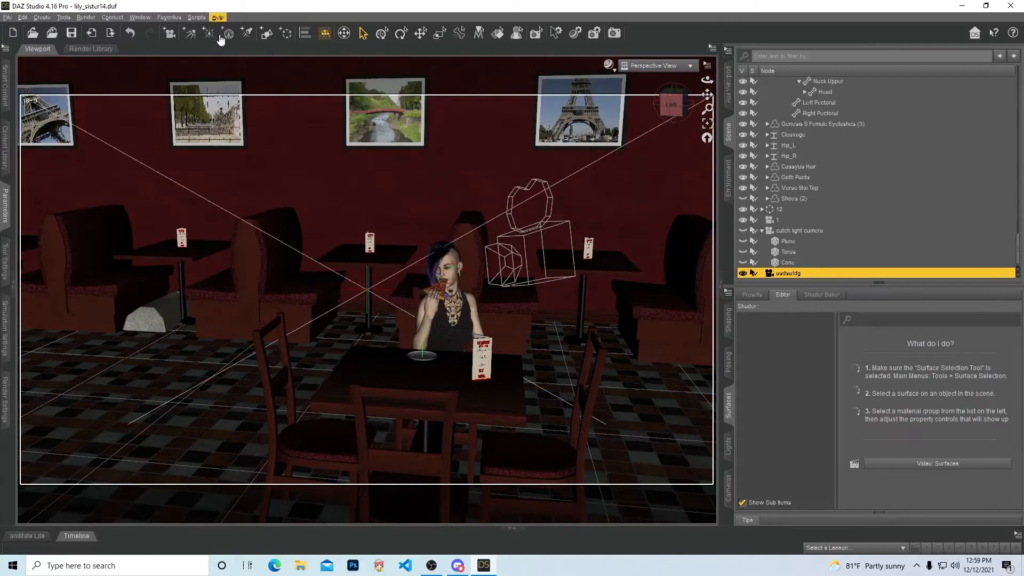
Step: Create a 1 m plane with 2 divisions and a torus with 1 m major and 30 cm minor diameter at world center
left_click(265, 34)
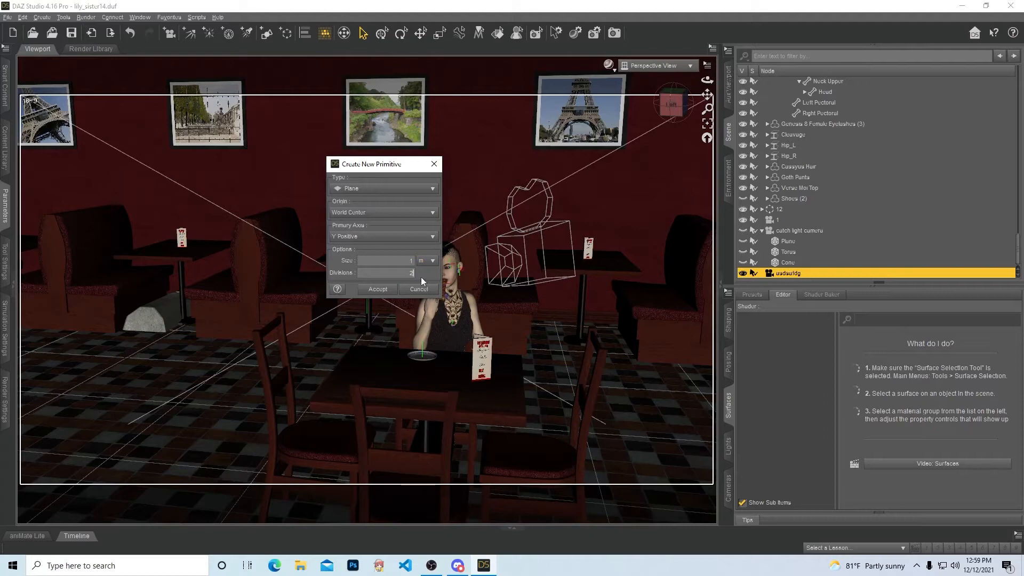
left_click(384, 288)
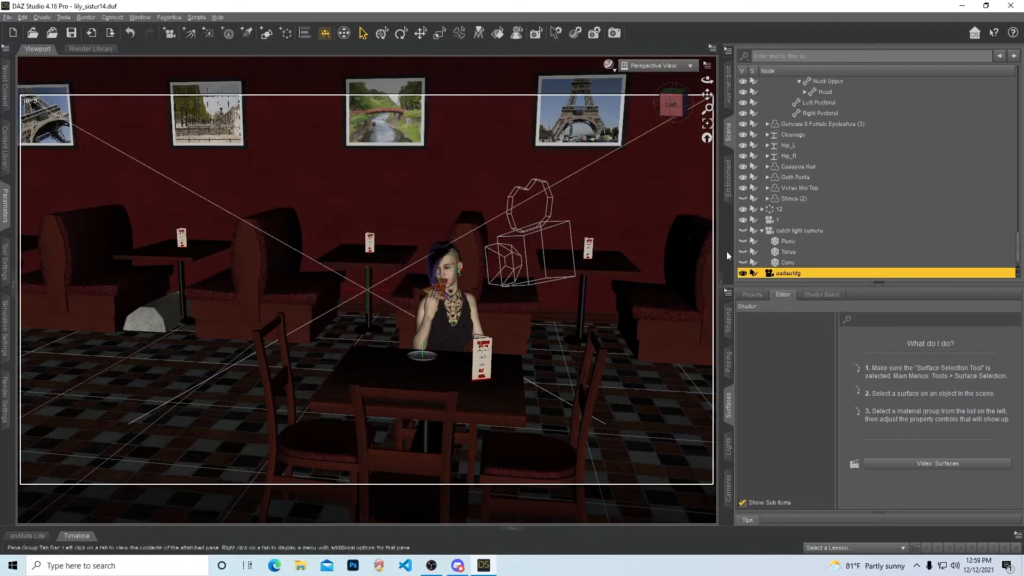
left_click(266, 33)
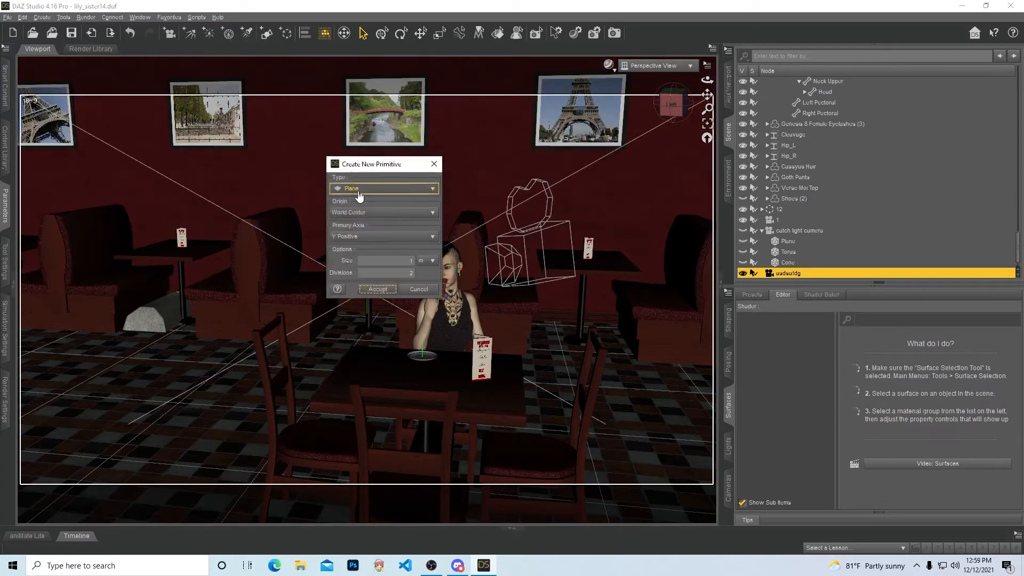
left_click(359, 191)
left_click(386, 178)
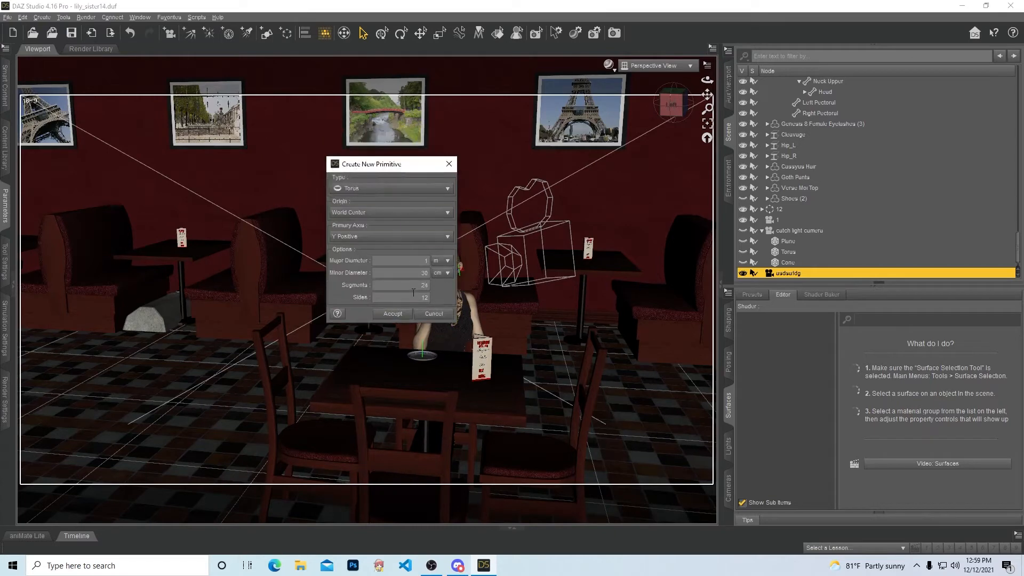
left_click(393, 314)
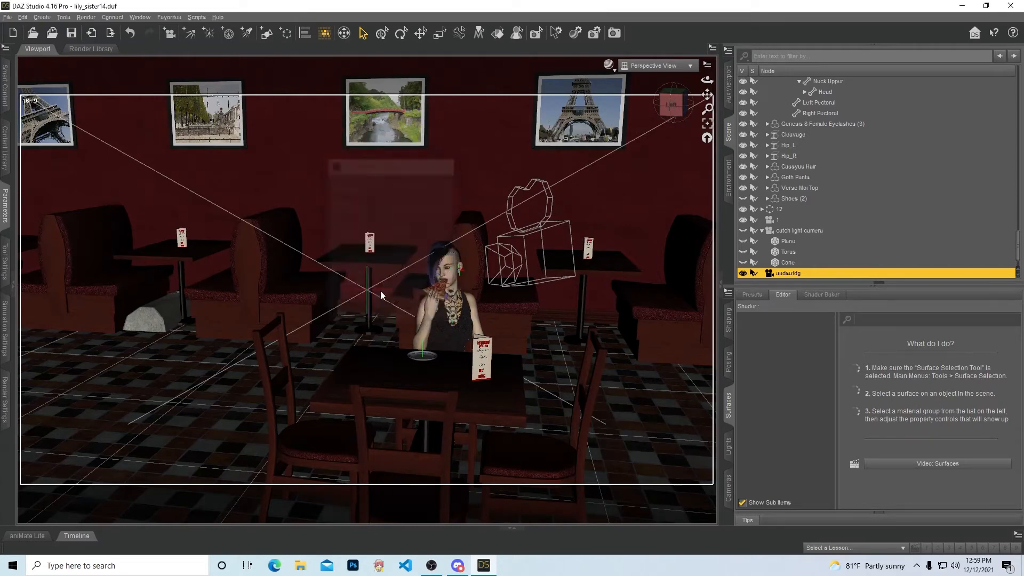
Step: Create a cylinder primitive at world center
left_click(268, 41)
left_click(399, 191)
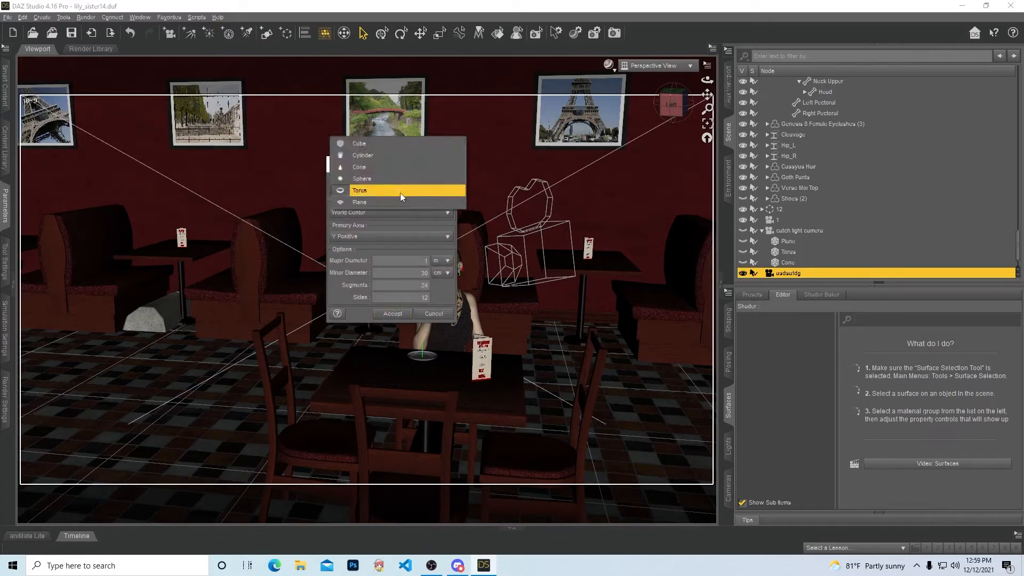
left_click(394, 156)
left_click(388, 314)
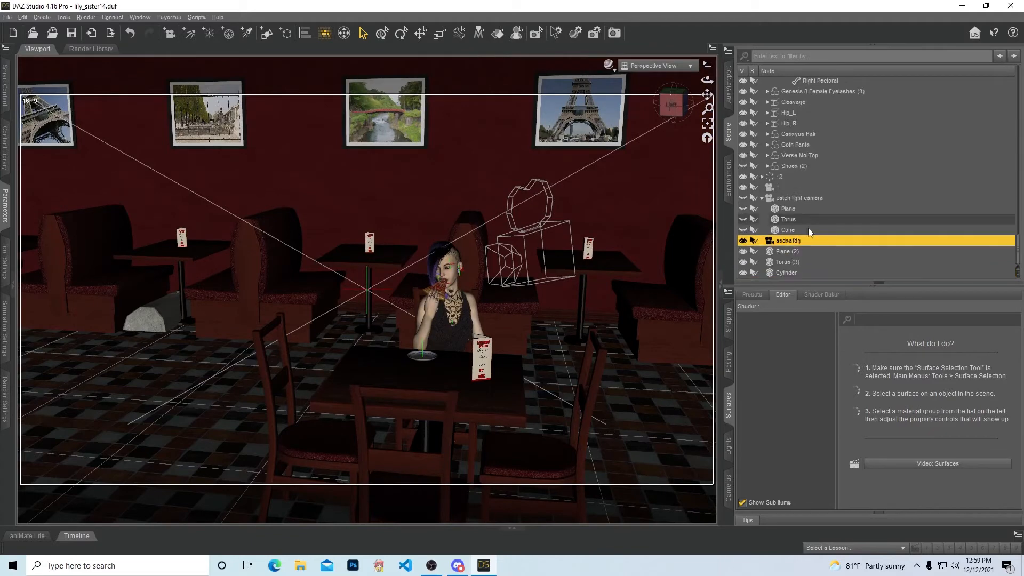
Step: Parent the new cylinder, Torus (2) and Plane (2) to the asdsafdg camera
left_click(778, 272)
left_click(783, 262, "ctrl")
left_click(787, 251, "ctrl")
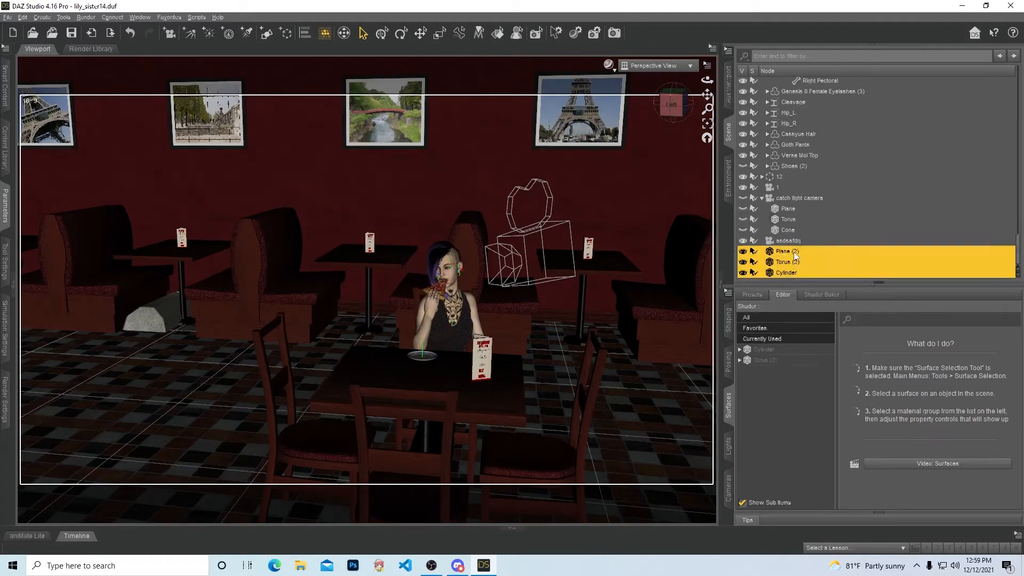
left_click_drag(787, 248, 789, 238)
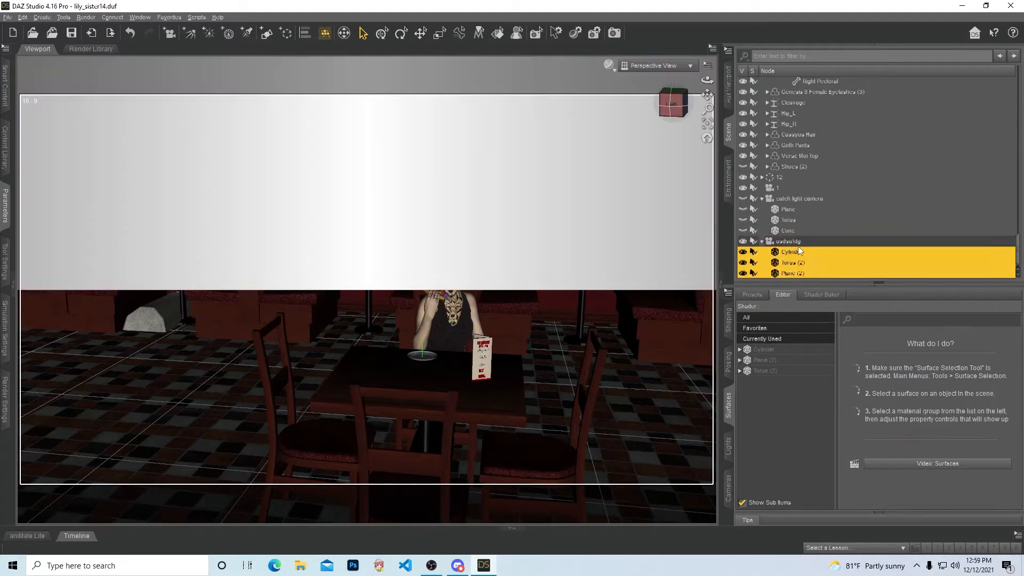
Step: Look through the asdsafdg camera and check how the attached primitives follow its movement
left_click(664, 71)
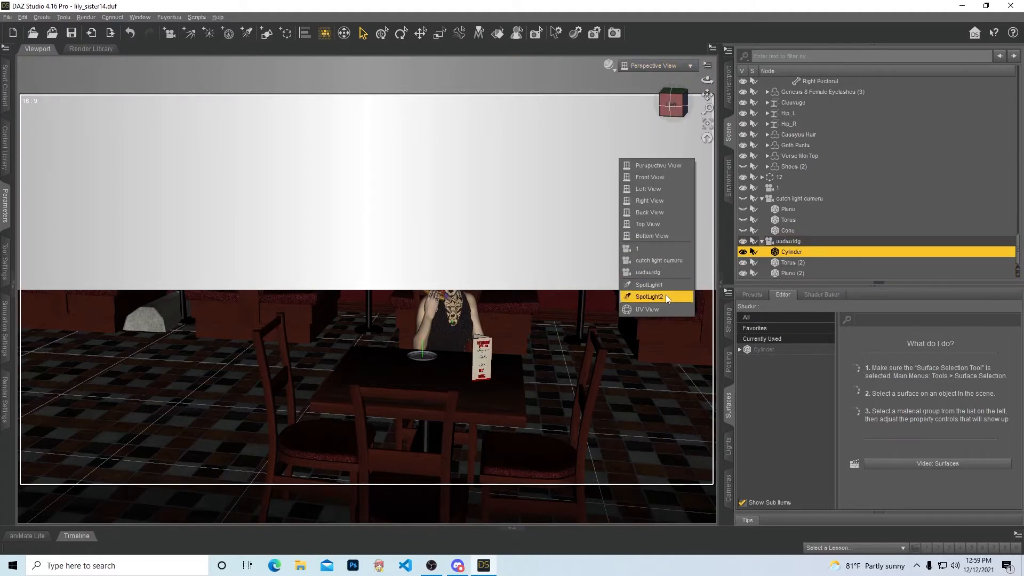
left_click(667, 272)
scroll(666, 268, "down", 5)
scroll(667, 264, "up", 5)
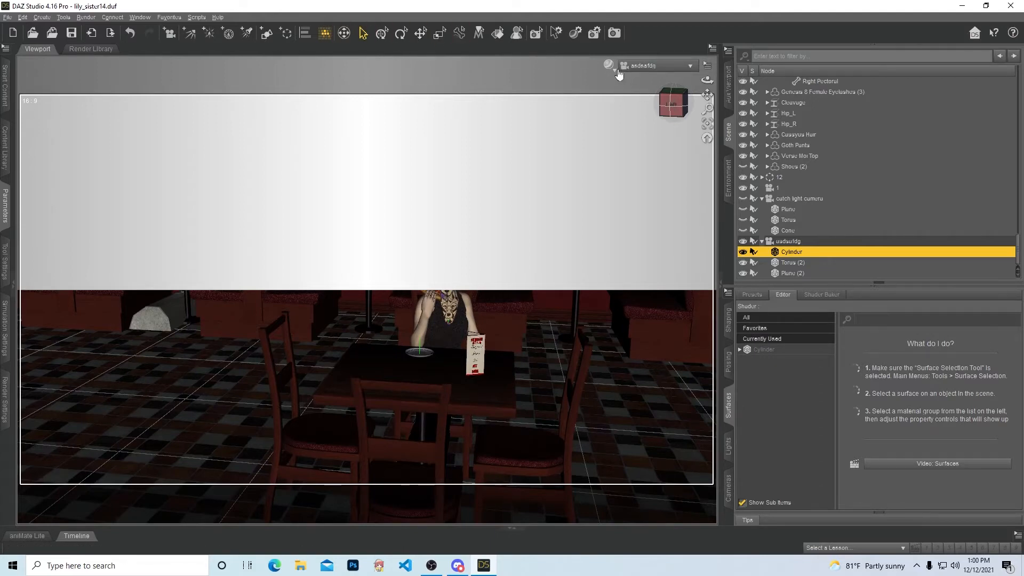
Step: Return to Perspective View and hide the cylinder and Torus (2), leaving only Plane (2) shown under the new camera
left_click(645, 68)
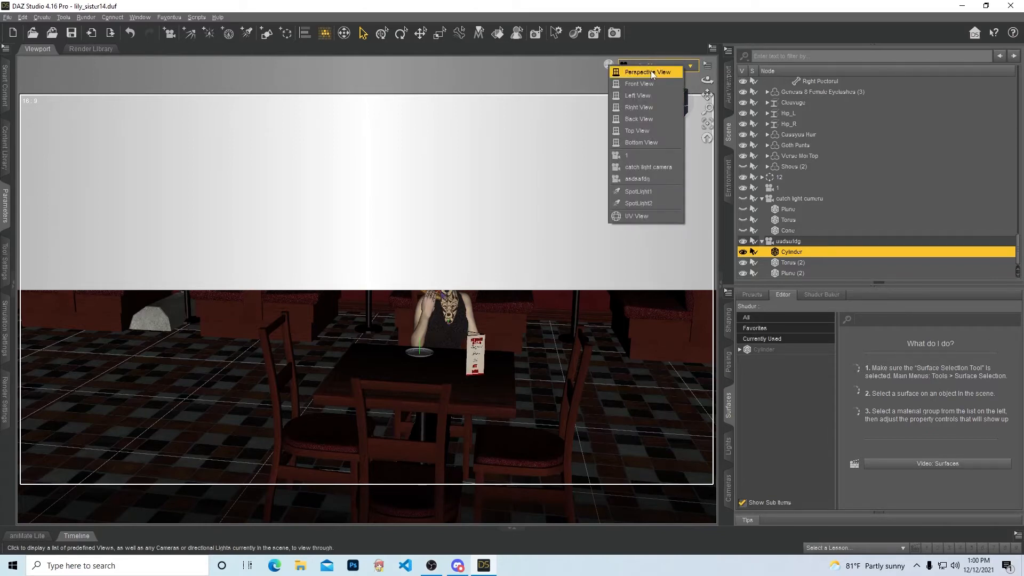
left_click(664, 72)
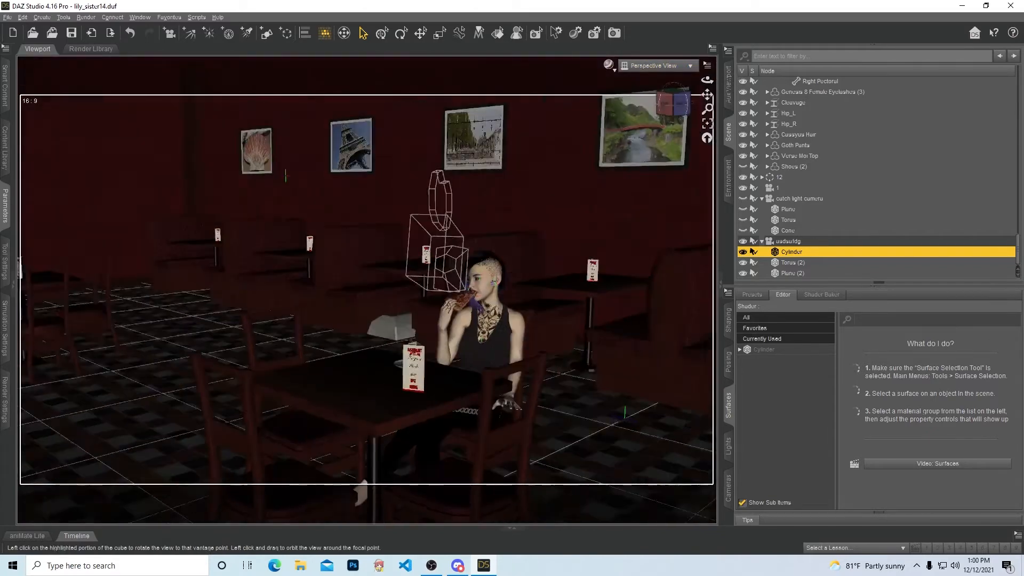
left_click_drag(680, 108, 552, 101)
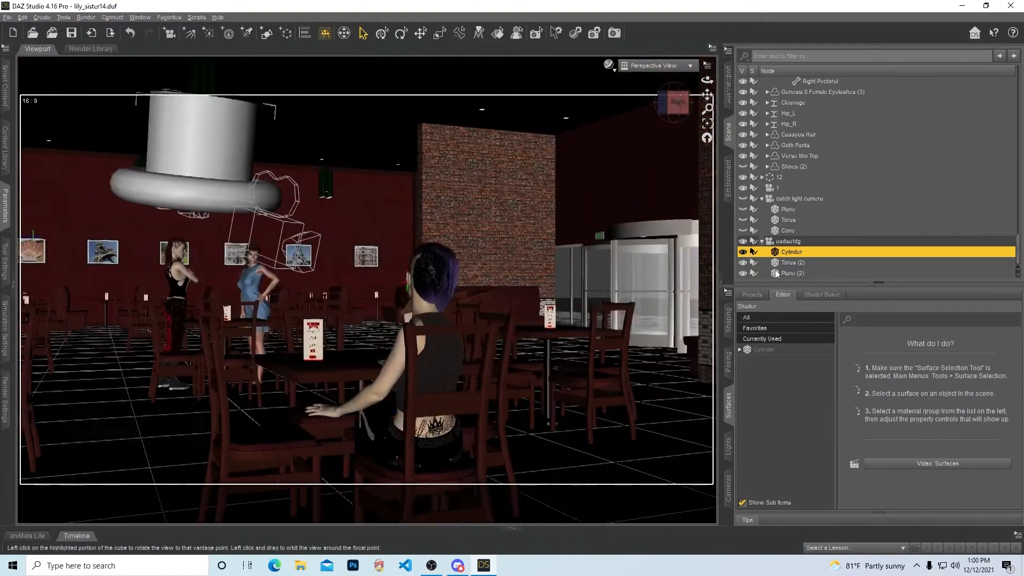
left_click(742, 251)
left_click_drag(676, 103, 668, 96)
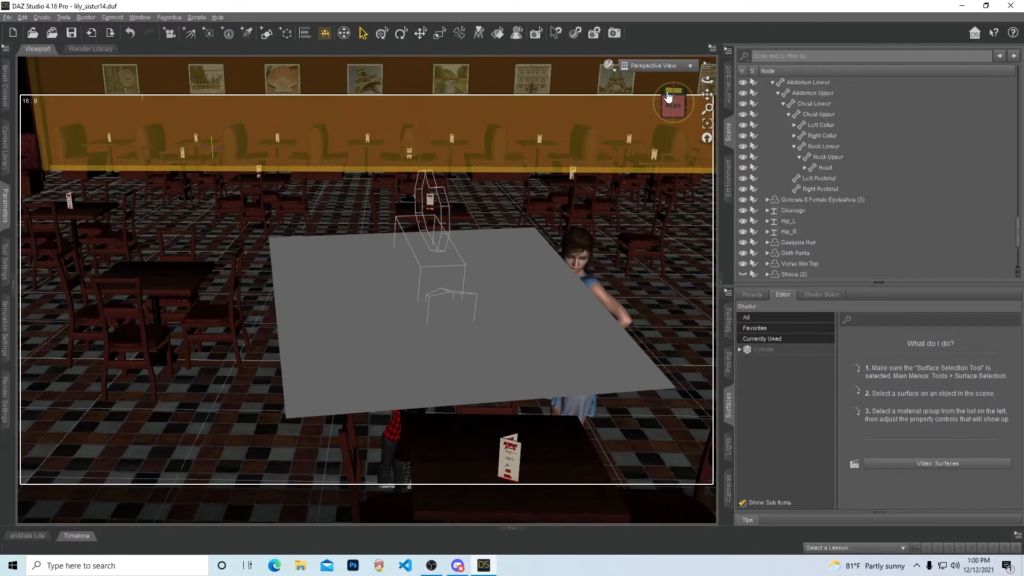
left_click(401, 33)
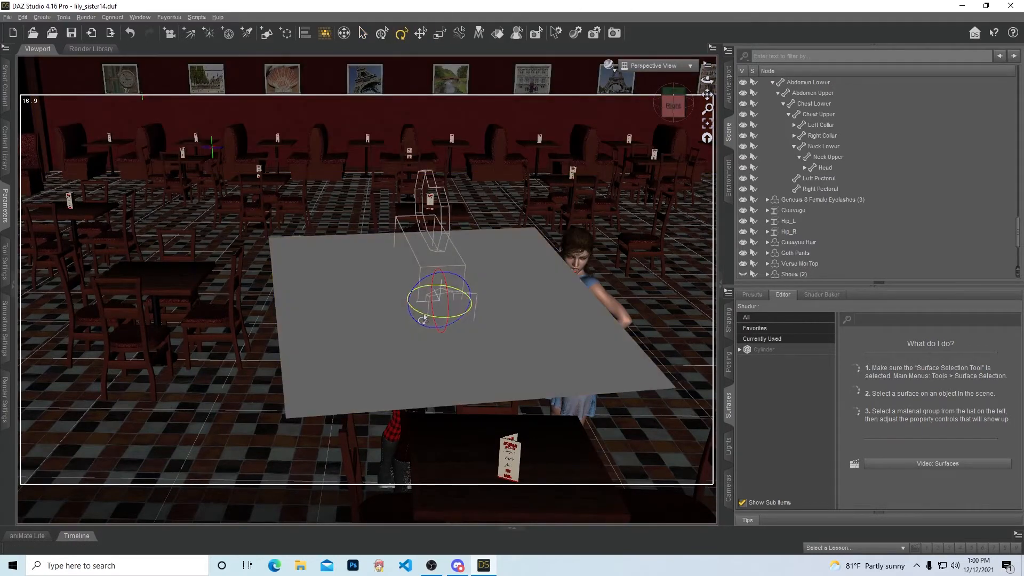
left_click_drag(421, 320, 431, 322)
left_click_drag(746, 195, 742, 205)
key("ctrl+z")
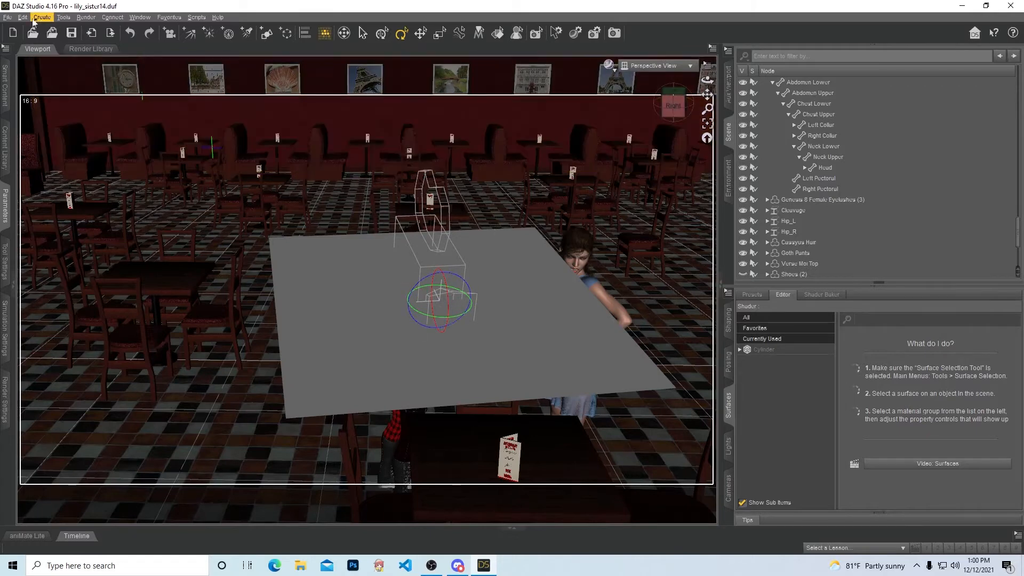
left_click(65, 19)
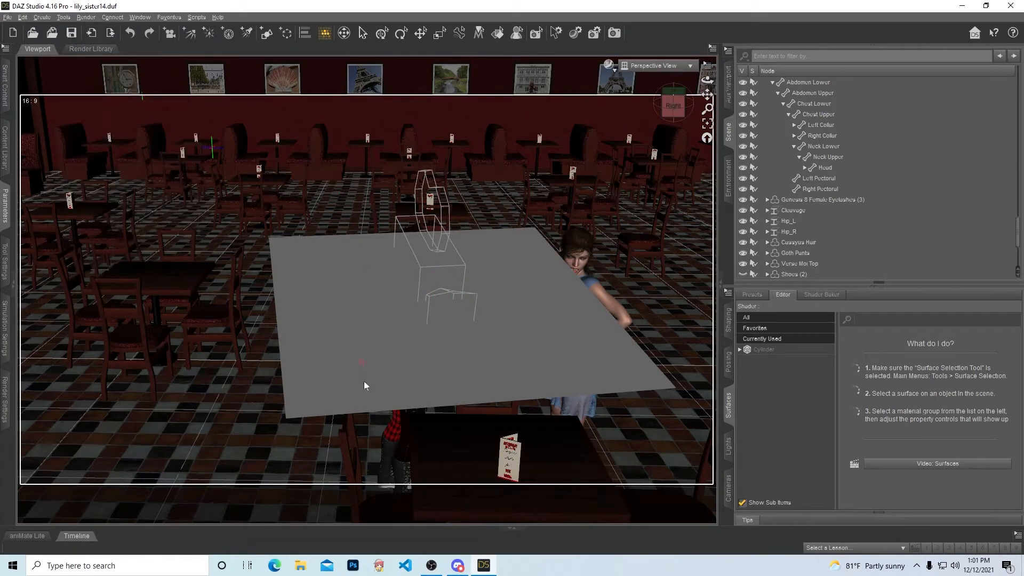
key("ctrl+shift+z")
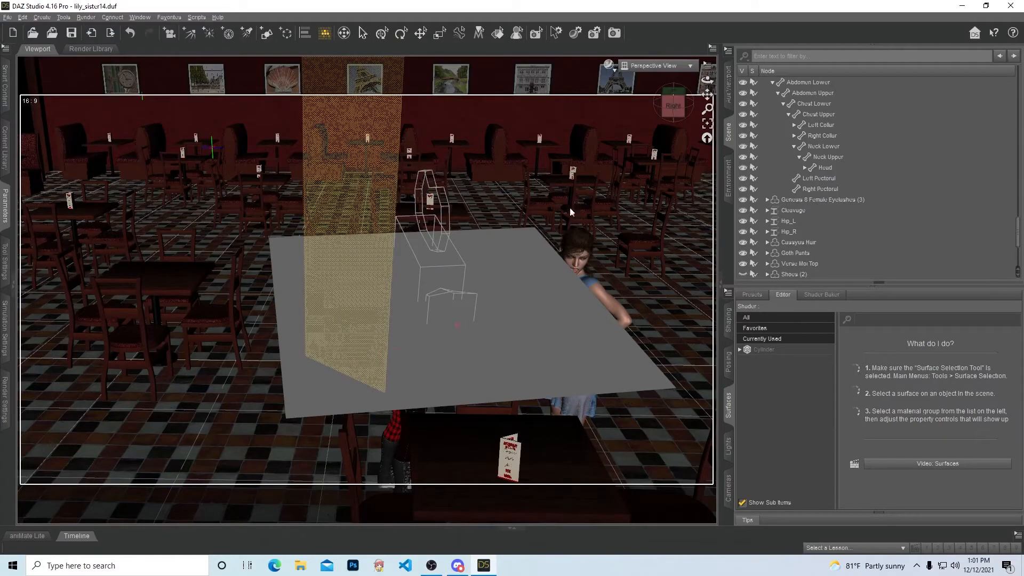
Step: Delete the near half of Plane (2) by removing its polygons with the Geometry Editor
left_click_drag(671, 108, 632, 121)
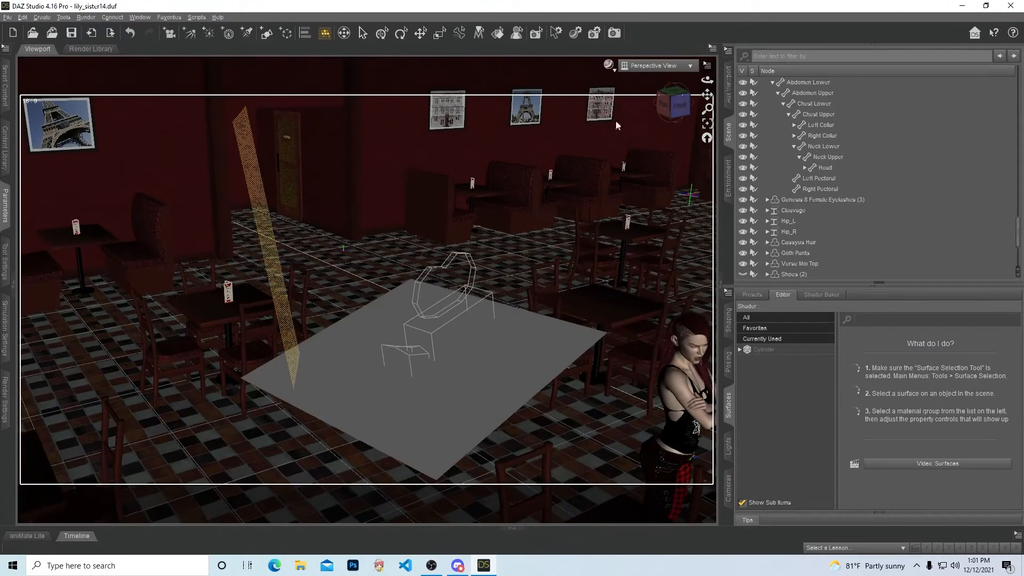
left_click(363, 33)
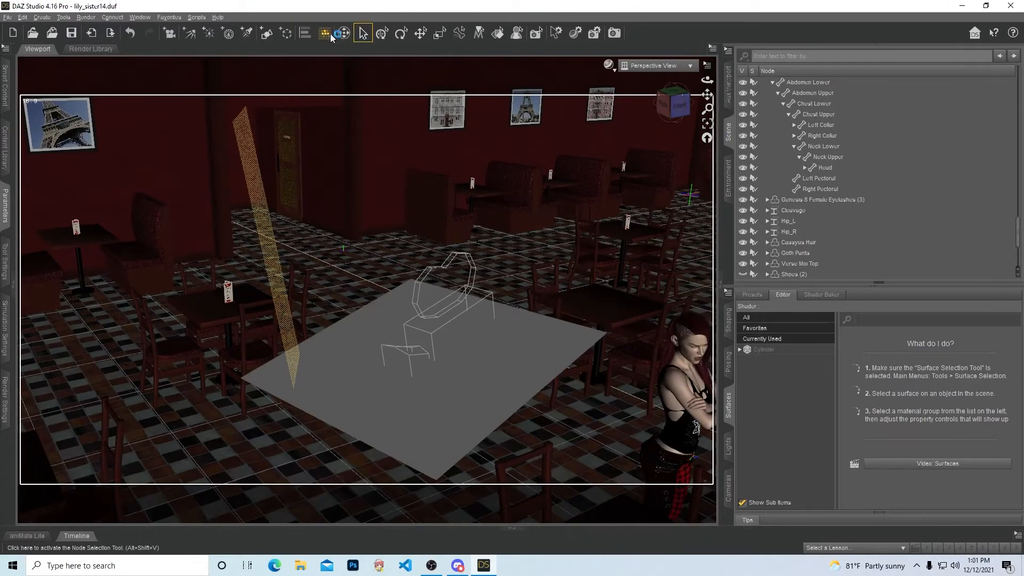
scroll(814, 231, "down", 5)
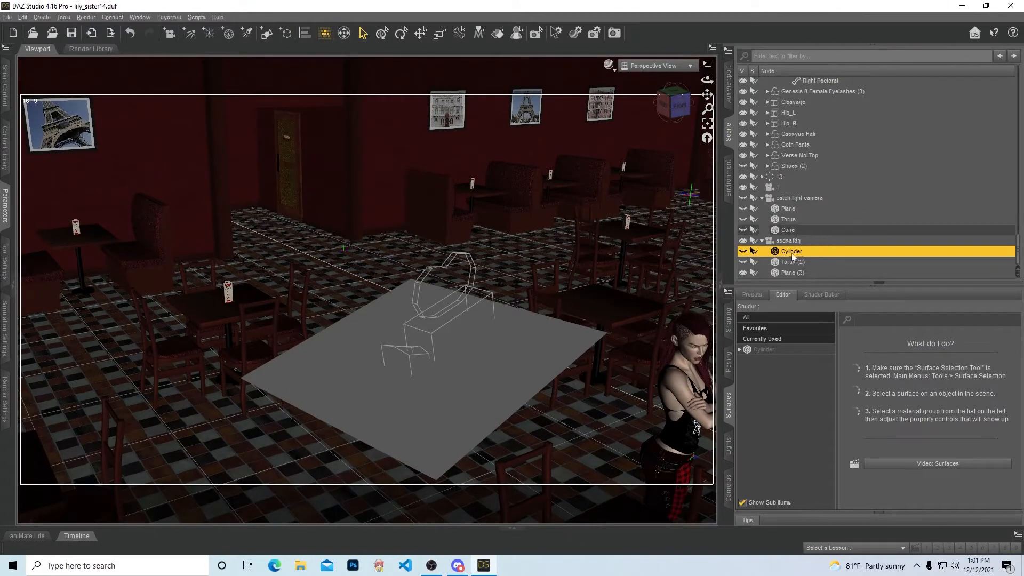
left_click(799, 262)
left_click(789, 274)
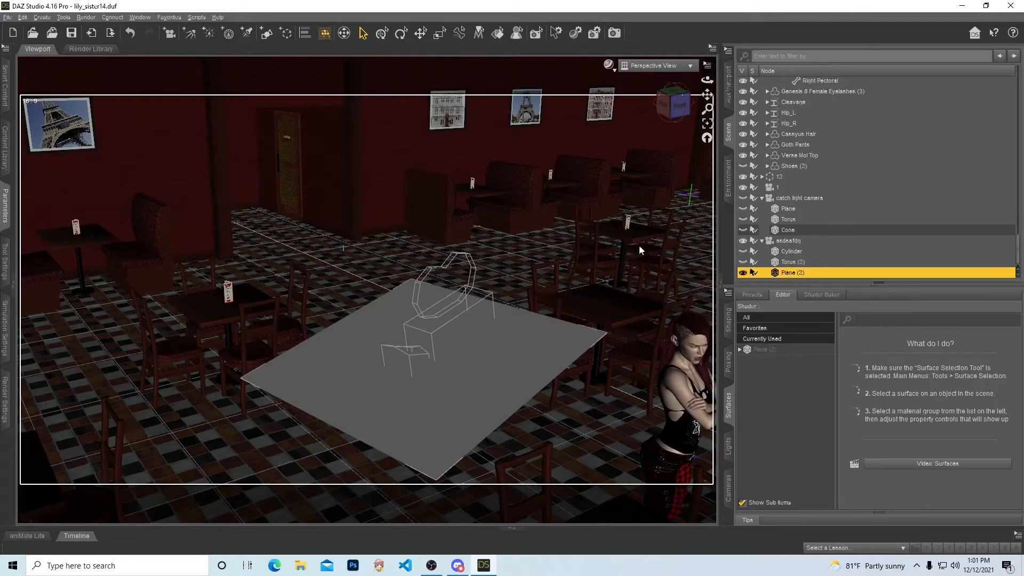
left_click(64, 17)
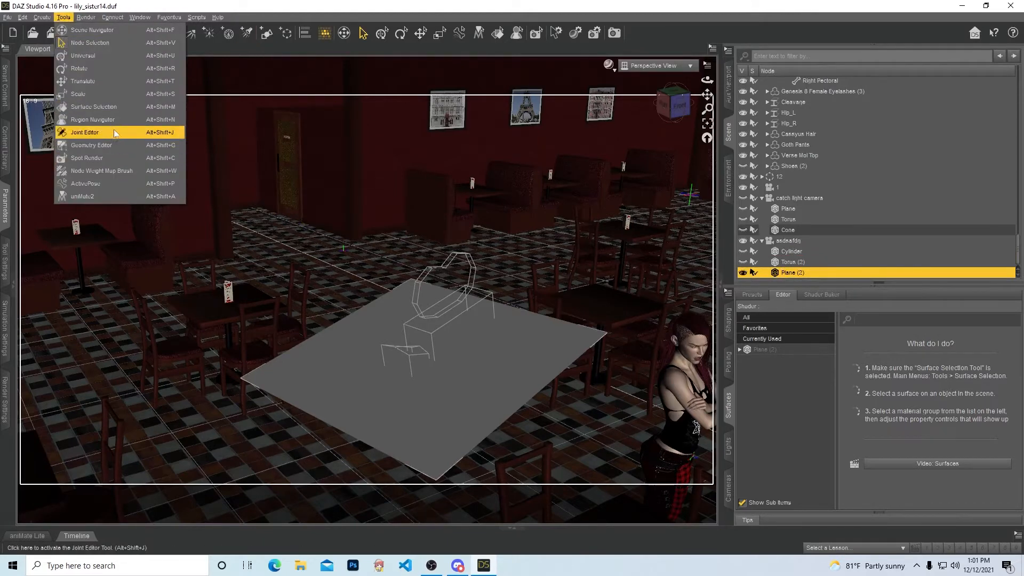
left_click(109, 146)
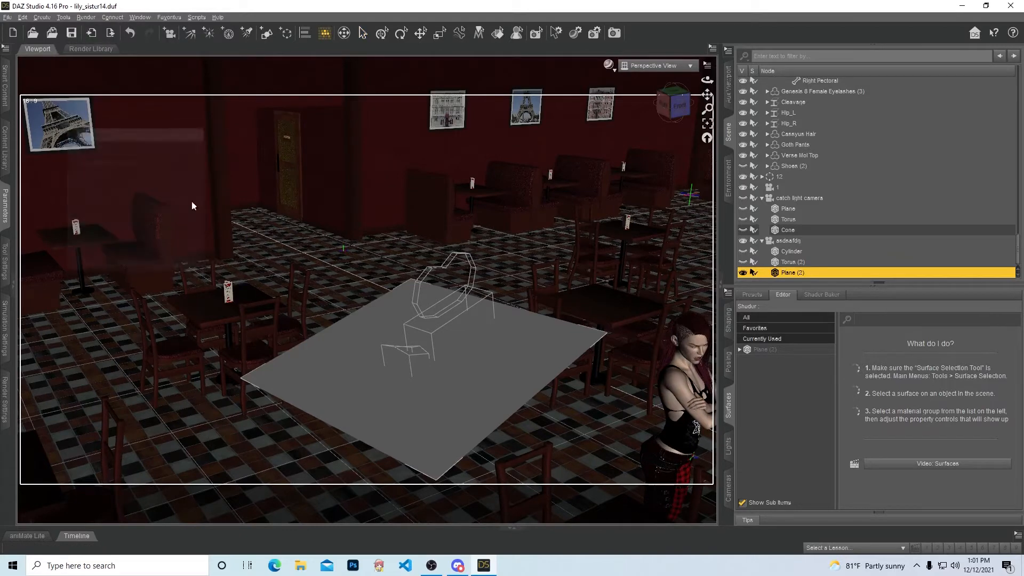
left_click(408, 412)
right_click(424, 401)
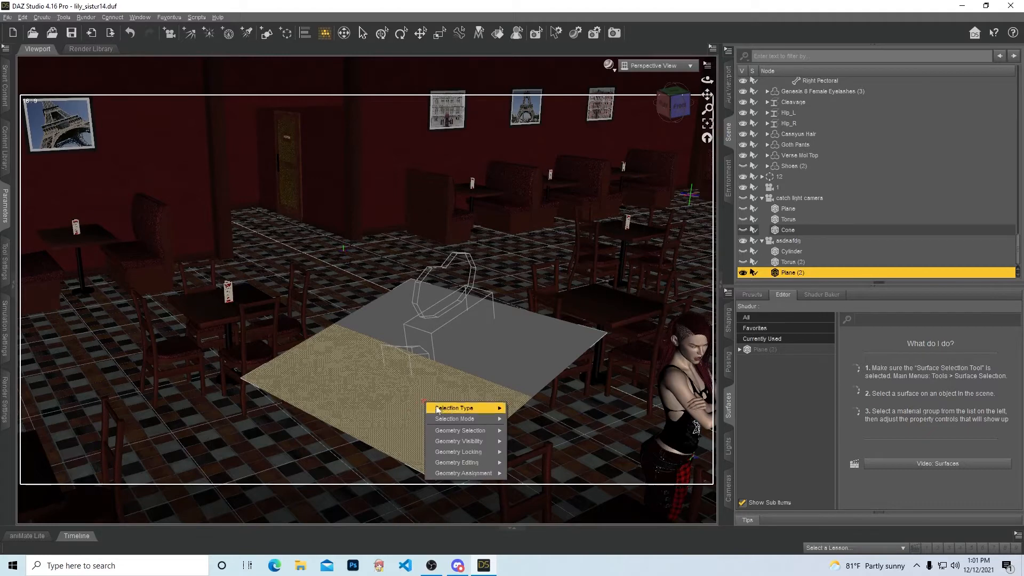
mouse_move(463, 431)
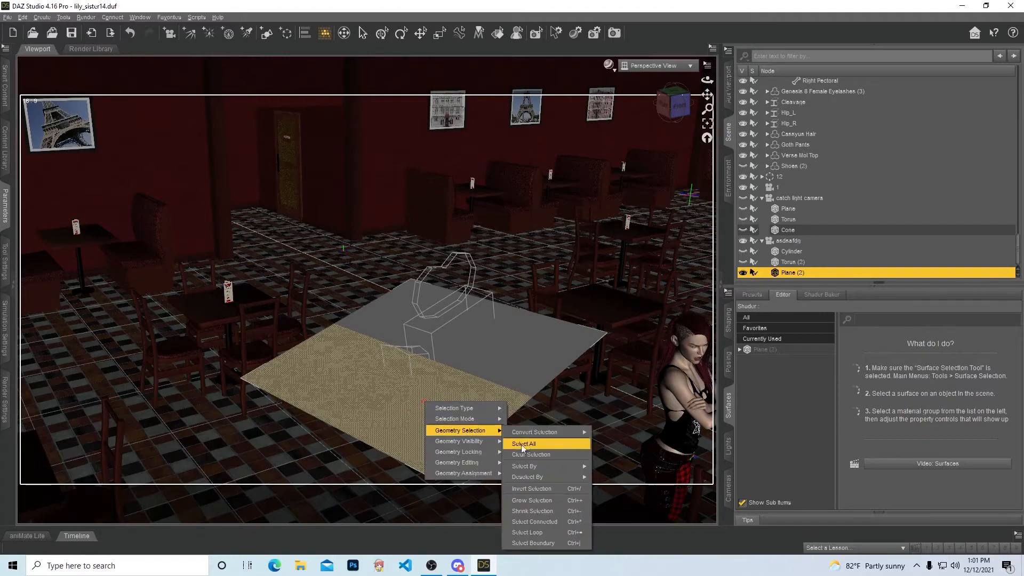
mouse_move(465, 451)
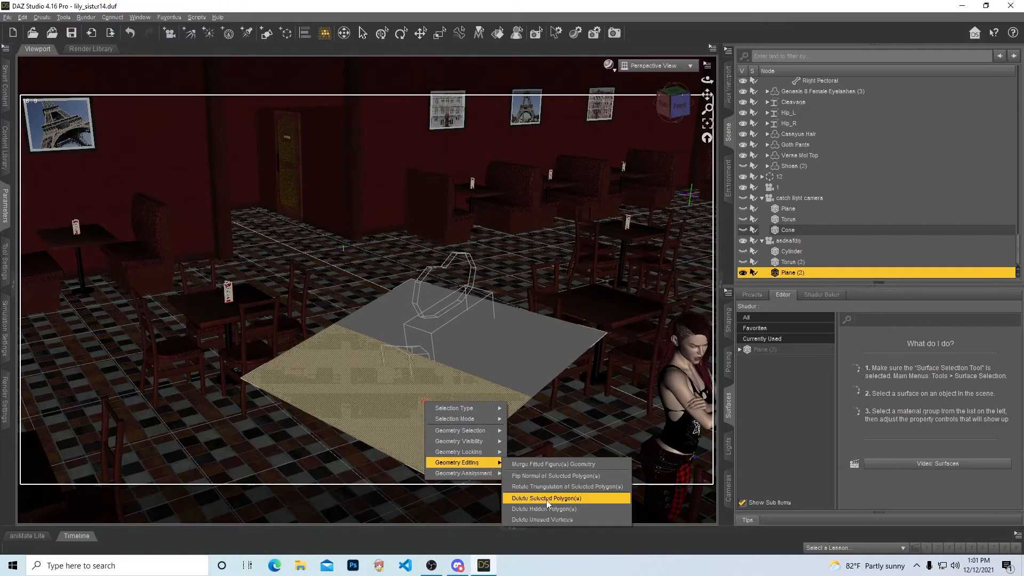
left_click(546, 500)
left_click(491, 294)
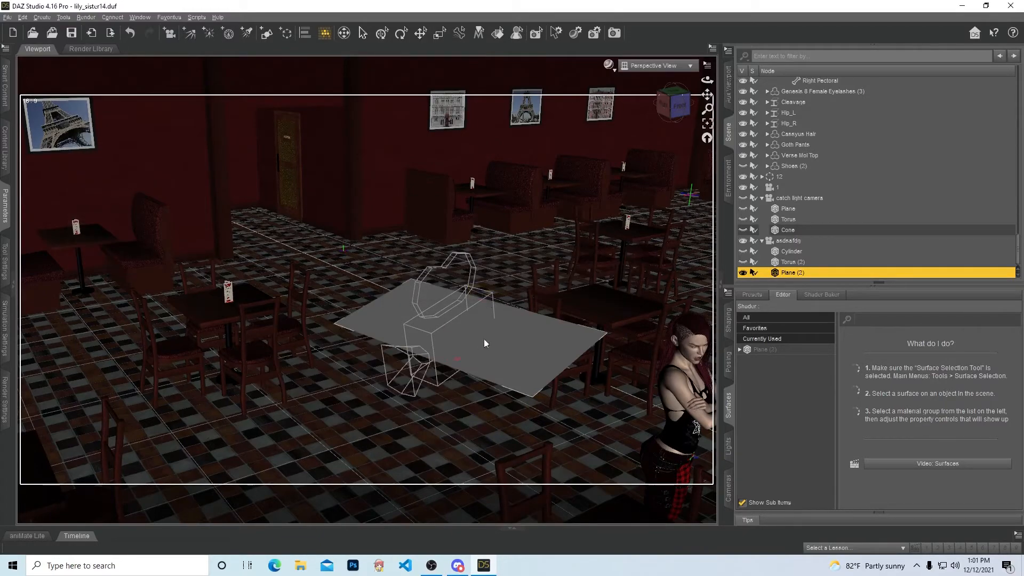
scroll(554, 356, "up", 5)
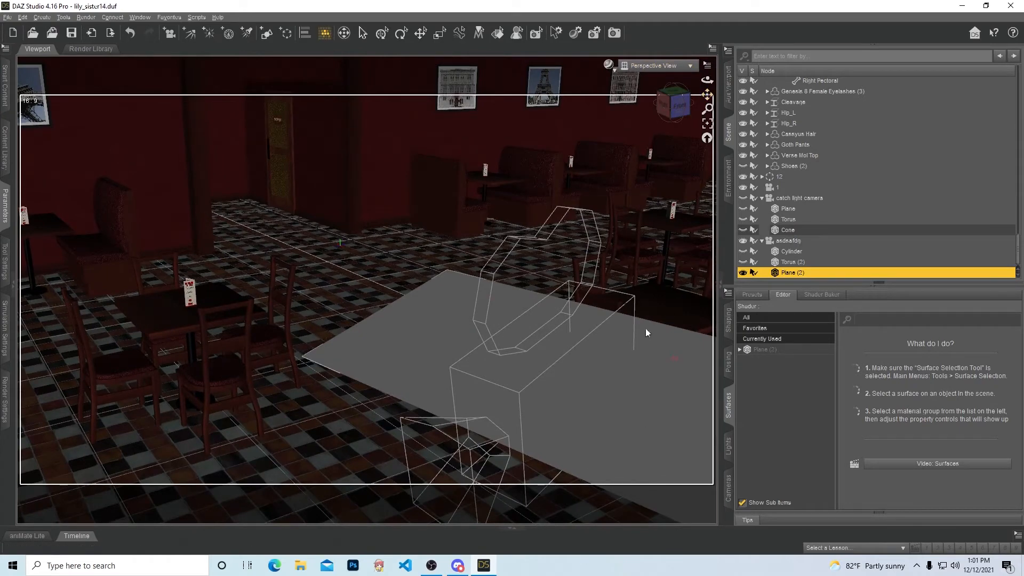
left_click(362, 33)
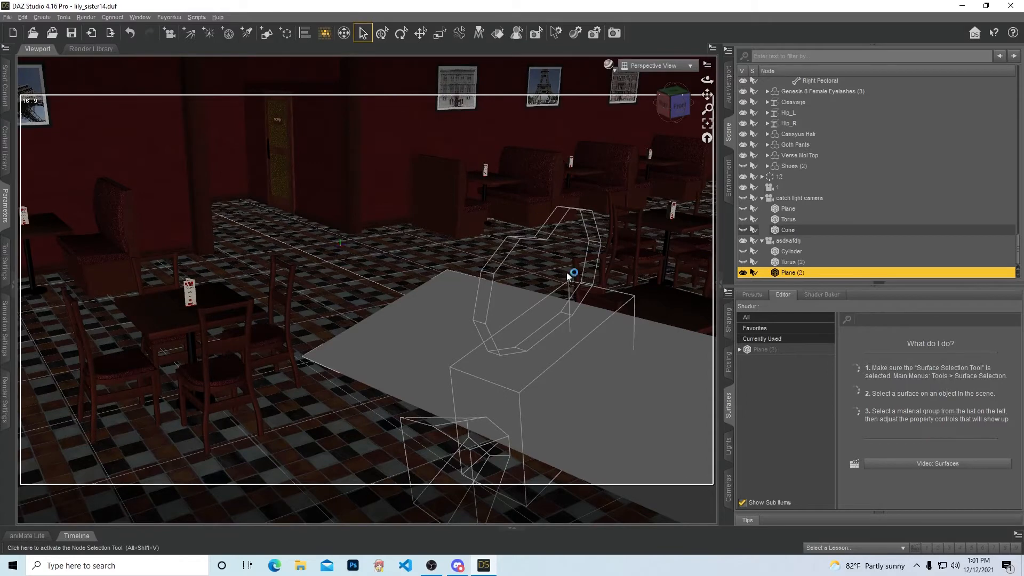
Step: Stand the remaining part of Plane (2) upright by setting its X Rotate to -90
scroll(586, 309, "down", 3)
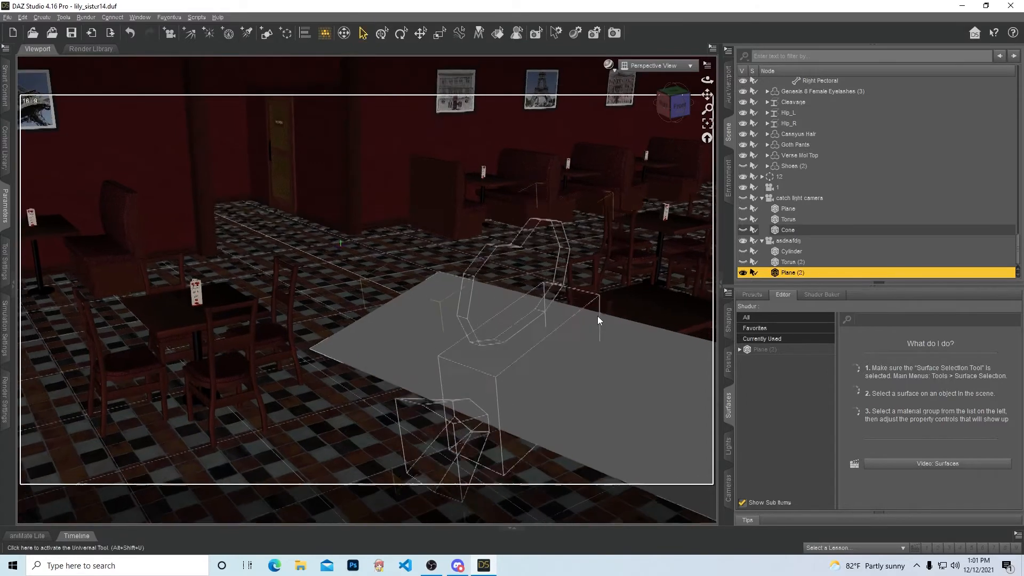
scroll(594, 347, "down", 3)
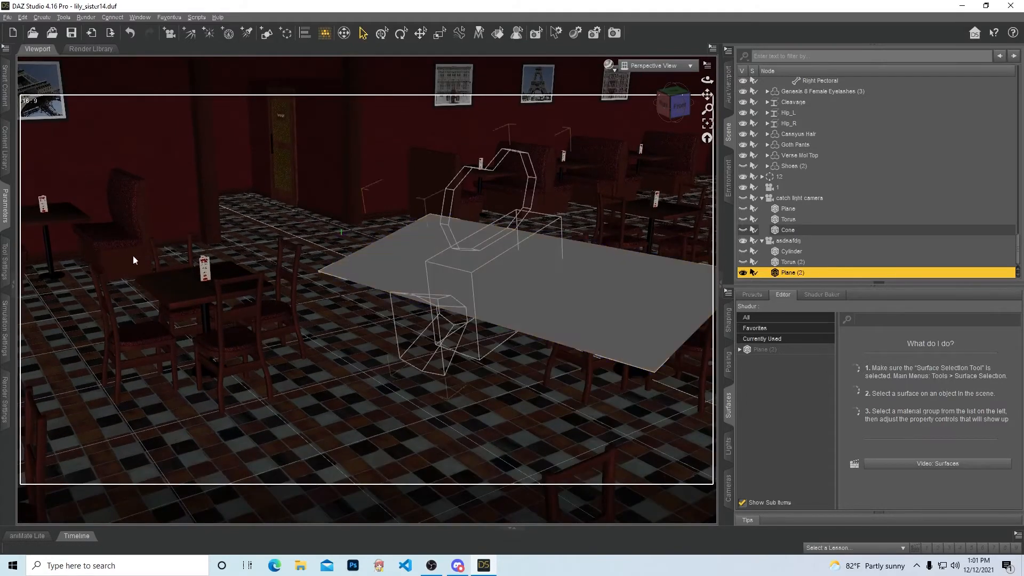
left_click(4, 207)
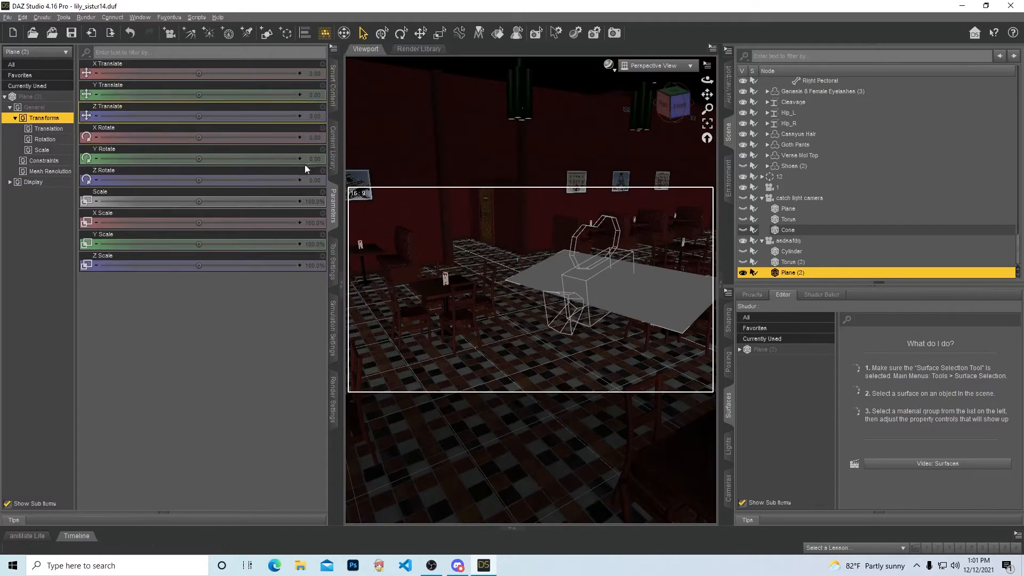
left_click(318, 140)
type("-90")
key("Return")
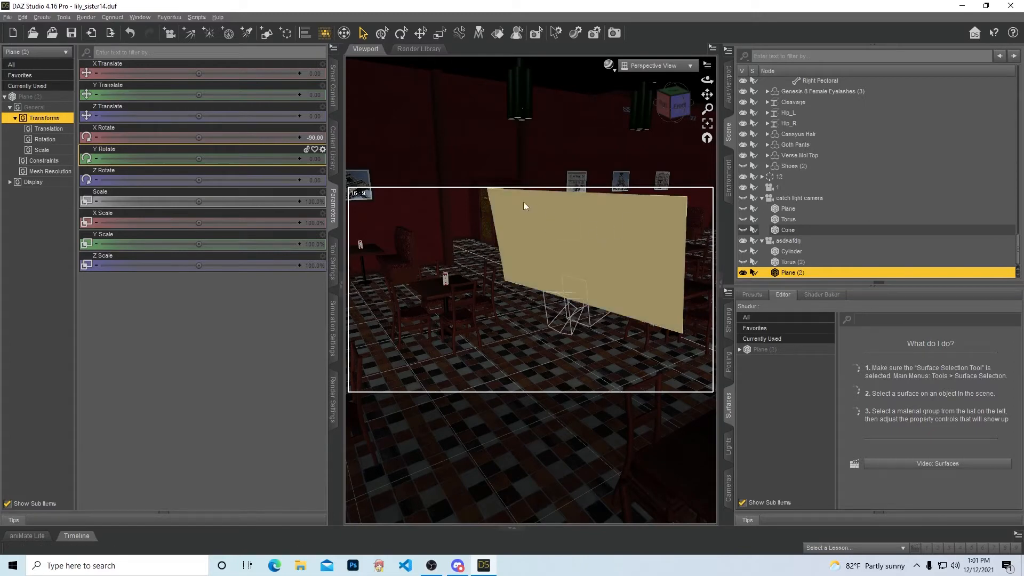
Step: Show Torus (2) and the cylinder again, and set Torus (2)'s X Rotate to -90
left_click(805, 262)
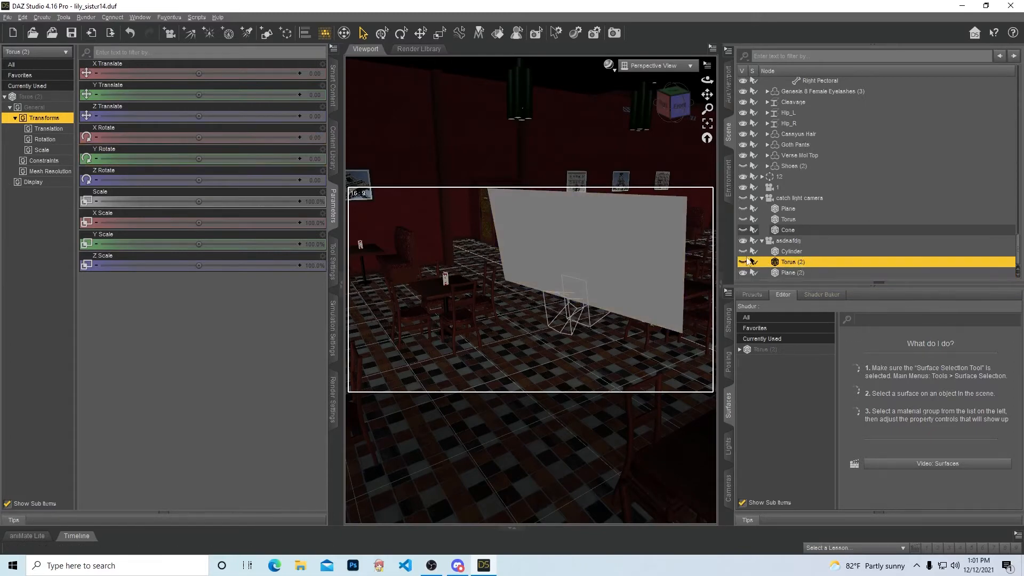
left_click(743, 262)
left_click(743, 251)
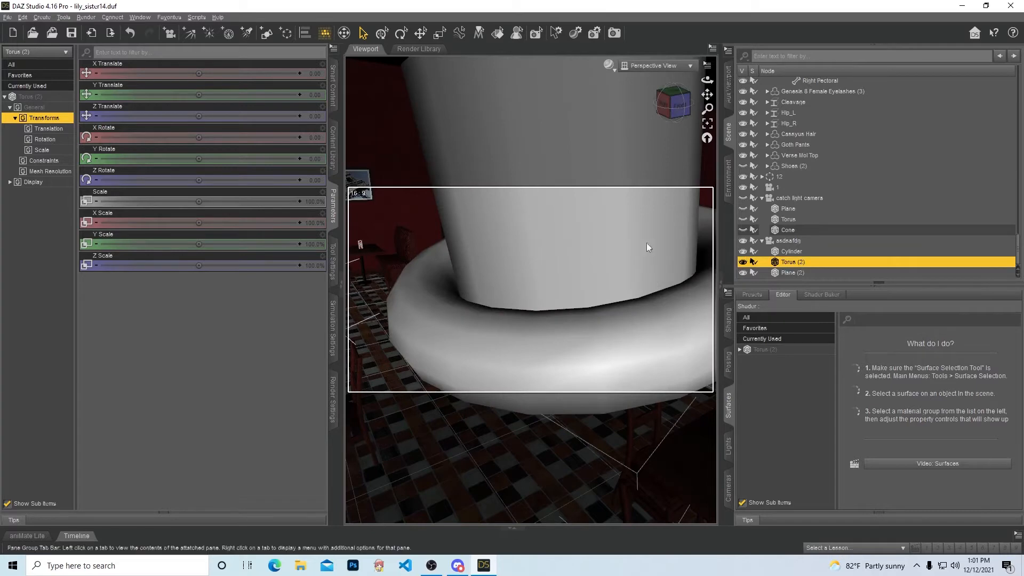
left_click(315, 138)
type("-90")
key("Return")
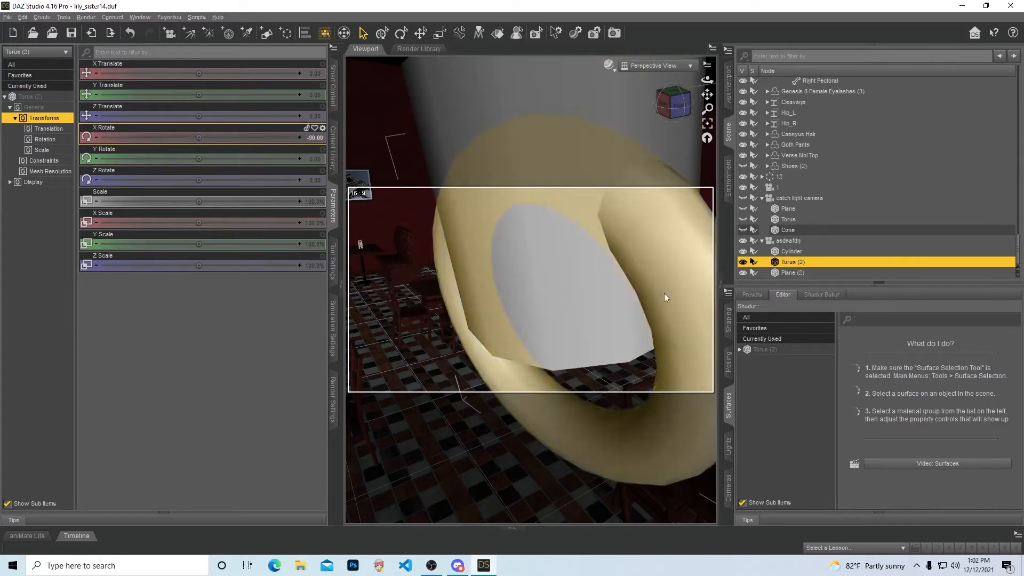
Step: Set the cylinder's X Rotate to -90
left_click(786, 253)
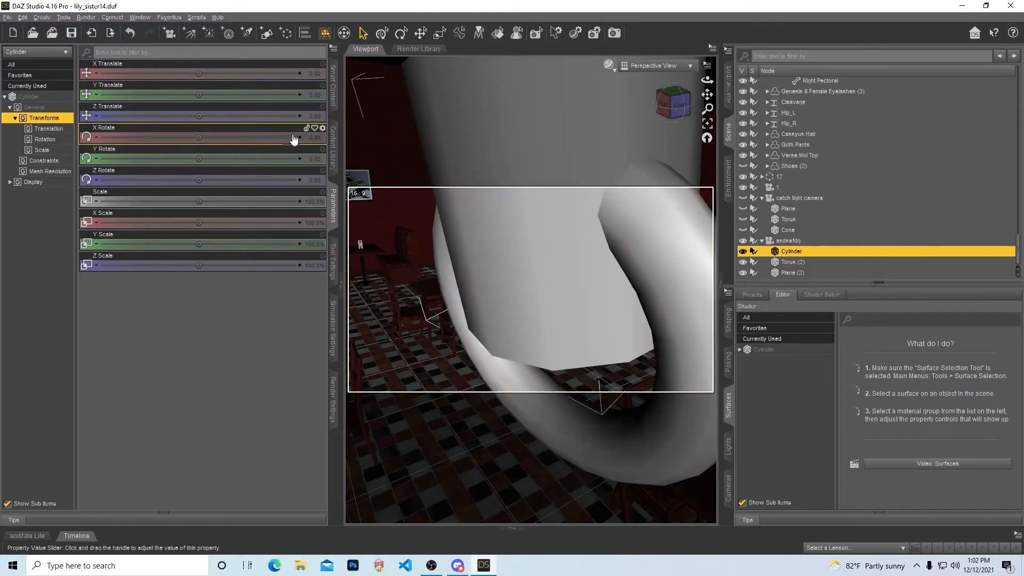
left_click(314, 138)
type("-9")
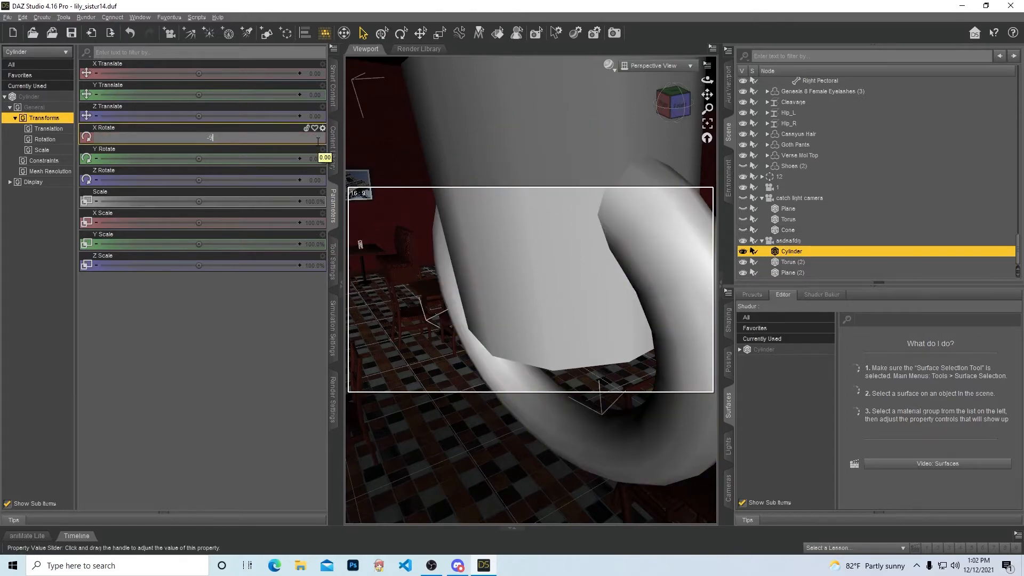
type("0")
key("Return")
scroll(596, 261, "down", 4)
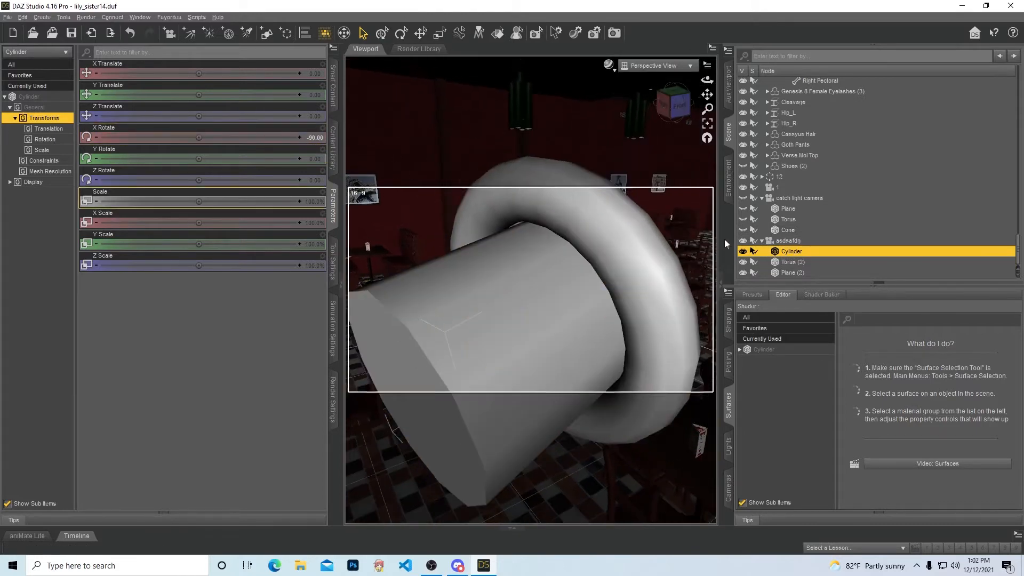
left_click_drag(683, 111, 657, 108)
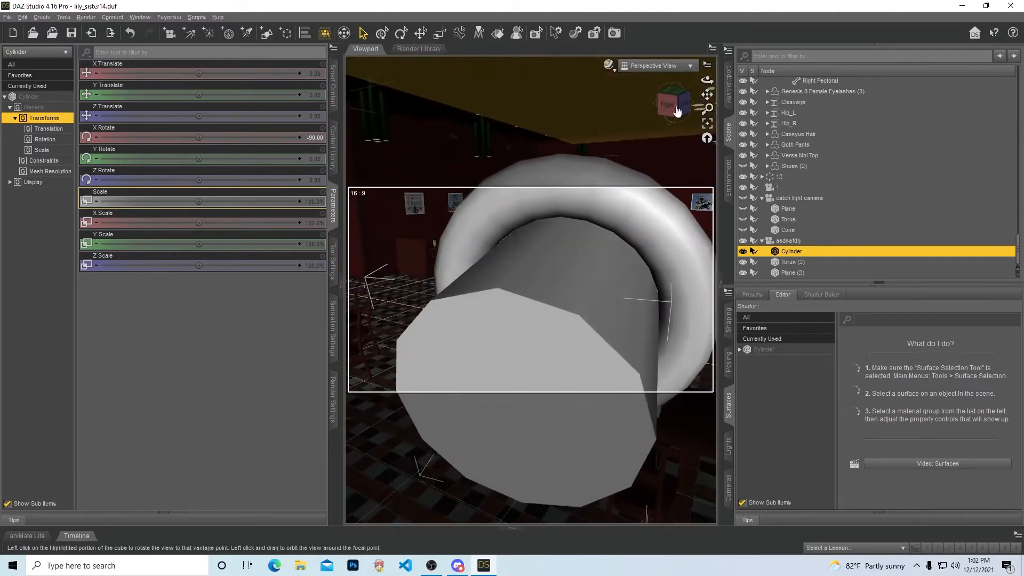
Step: Delete the cylinder parented to the asdsafdg camera
left_click_drag(200, 158, 201, 164)
key("ctrl+z")
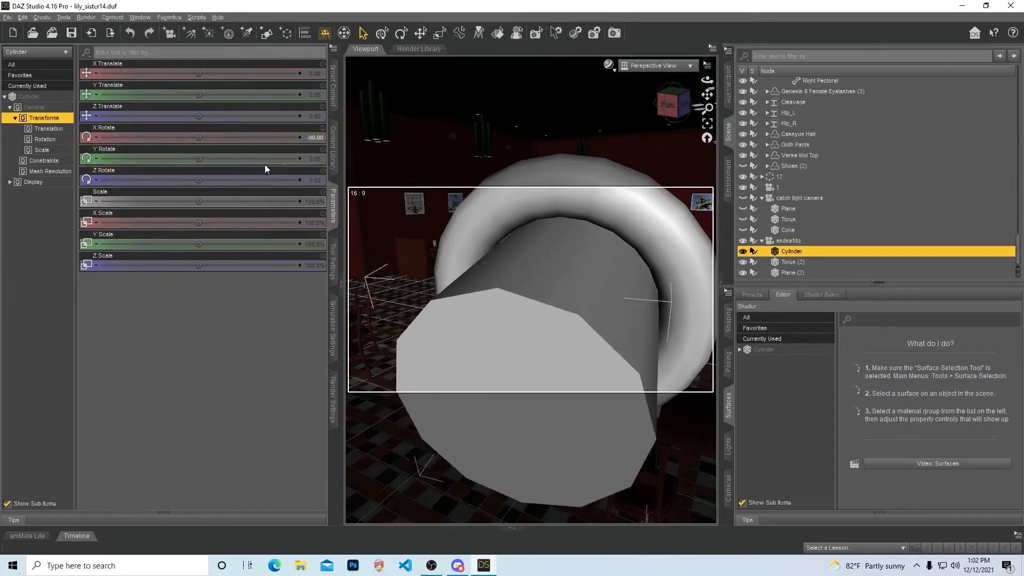
left_click(743, 251)
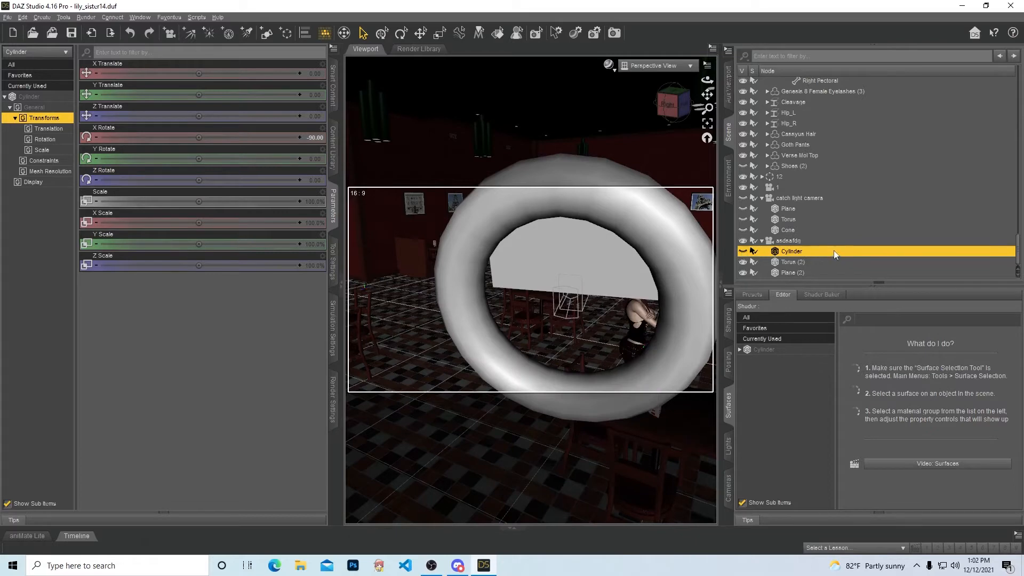
key("Delete")
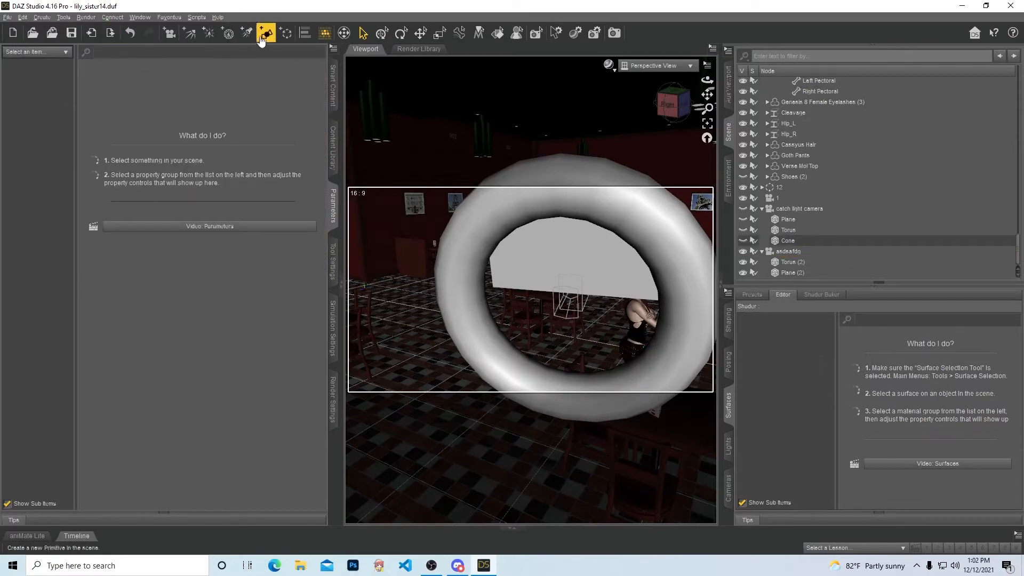
Step: Try adding a cone primitive at world center, and remove it from the scene again
left_click(267, 33)
left_click(369, 186)
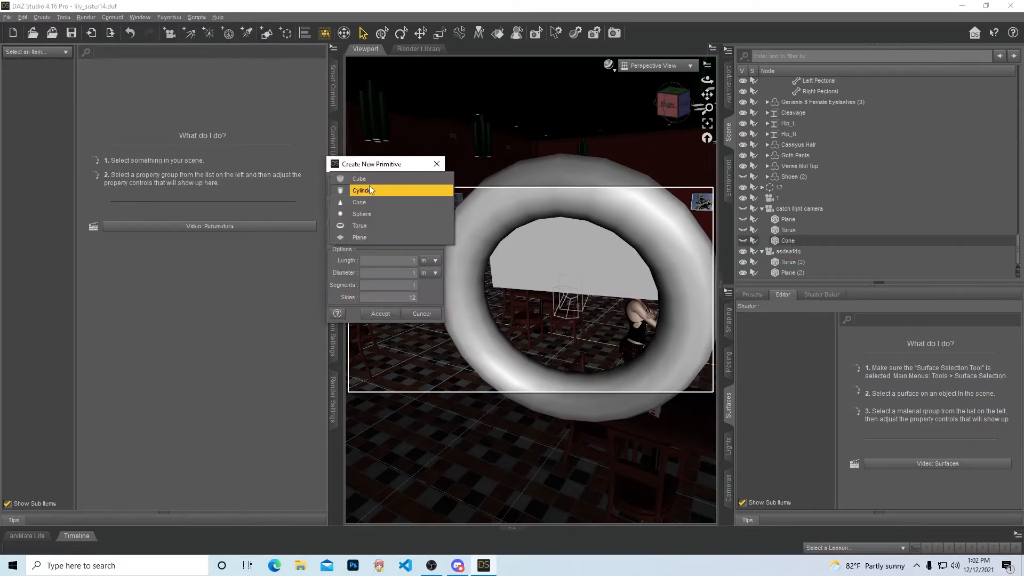
left_click(373, 201)
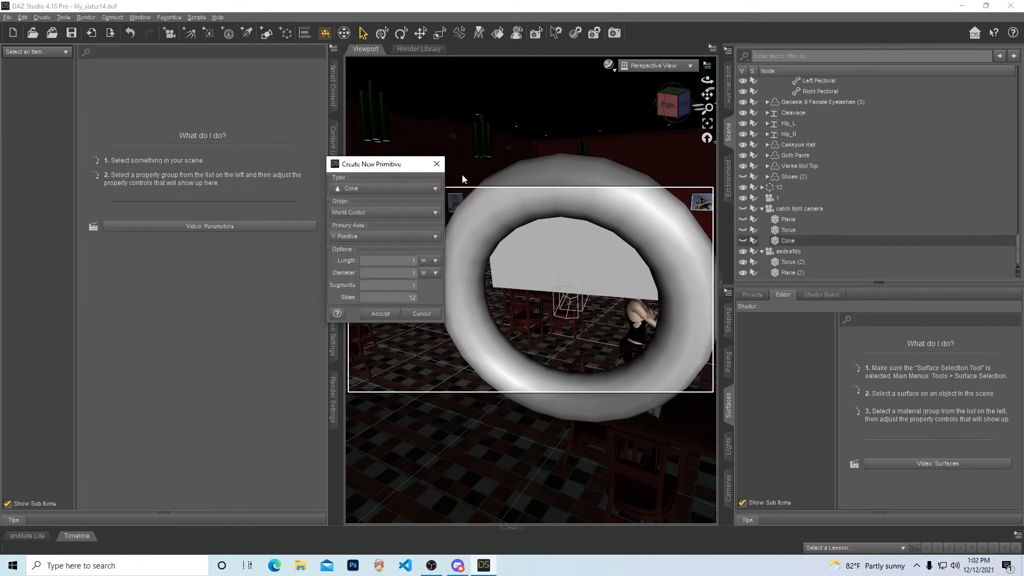
left_click(381, 313)
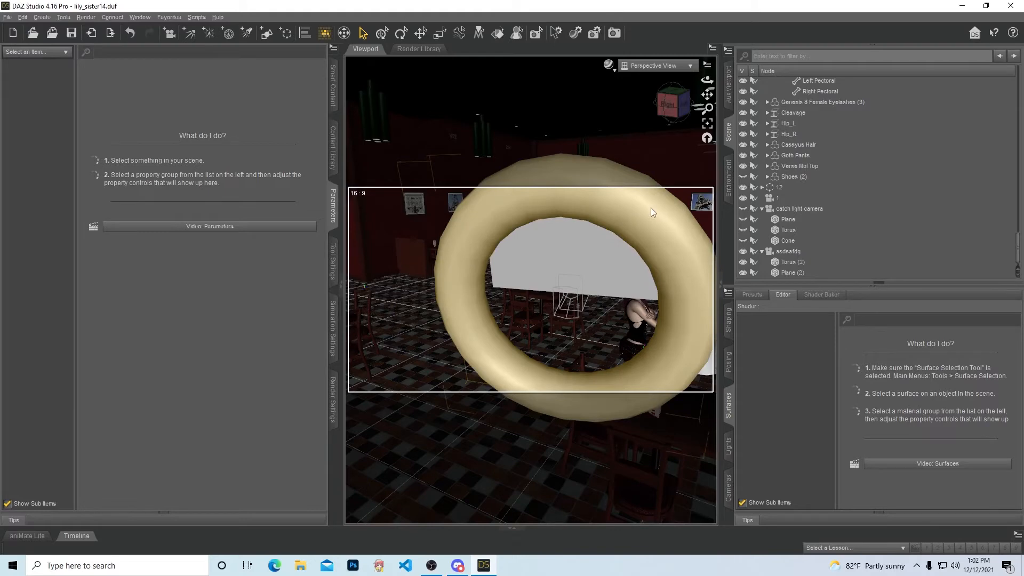
key("d")
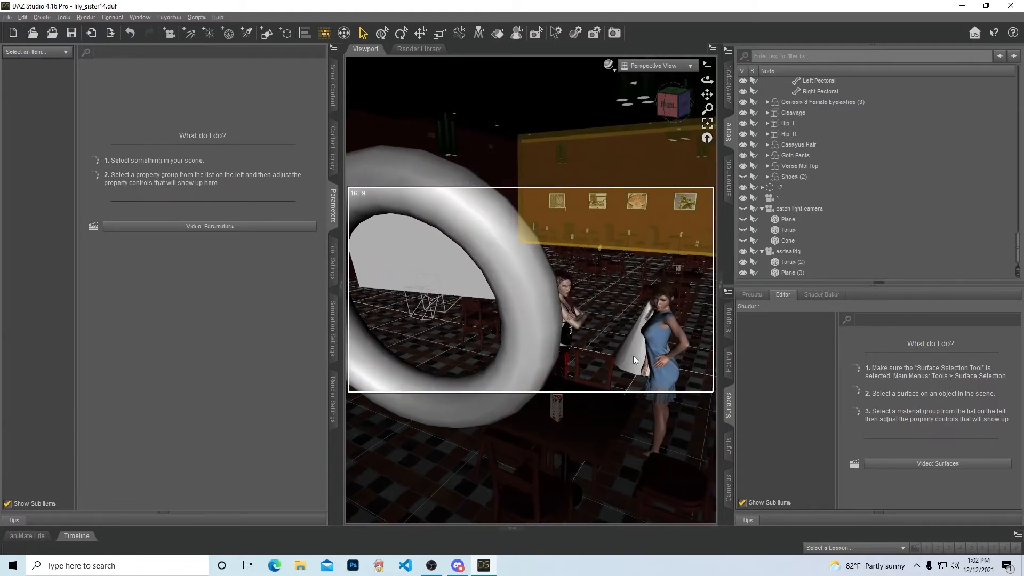
left_click(633, 355)
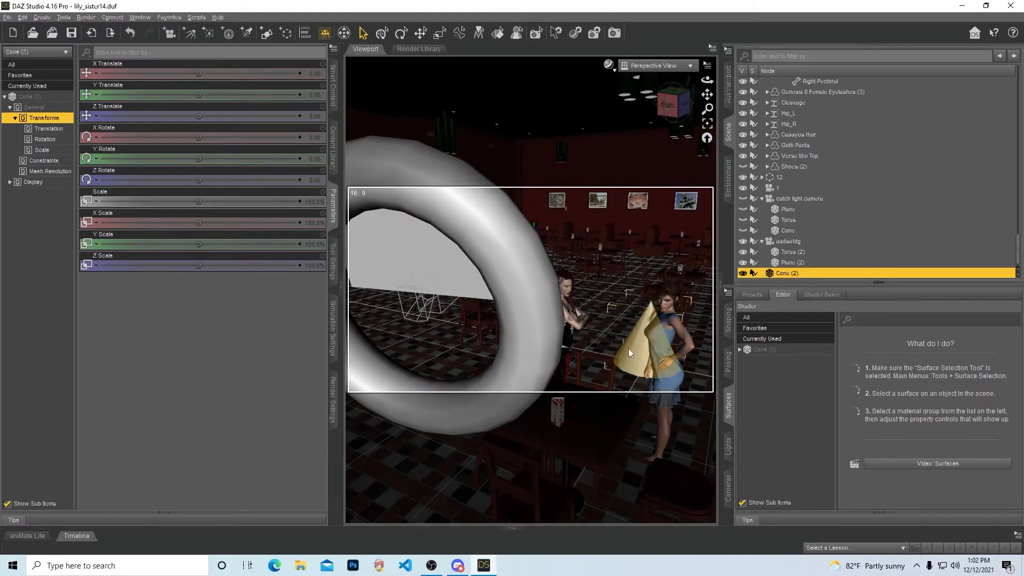
key("Delete")
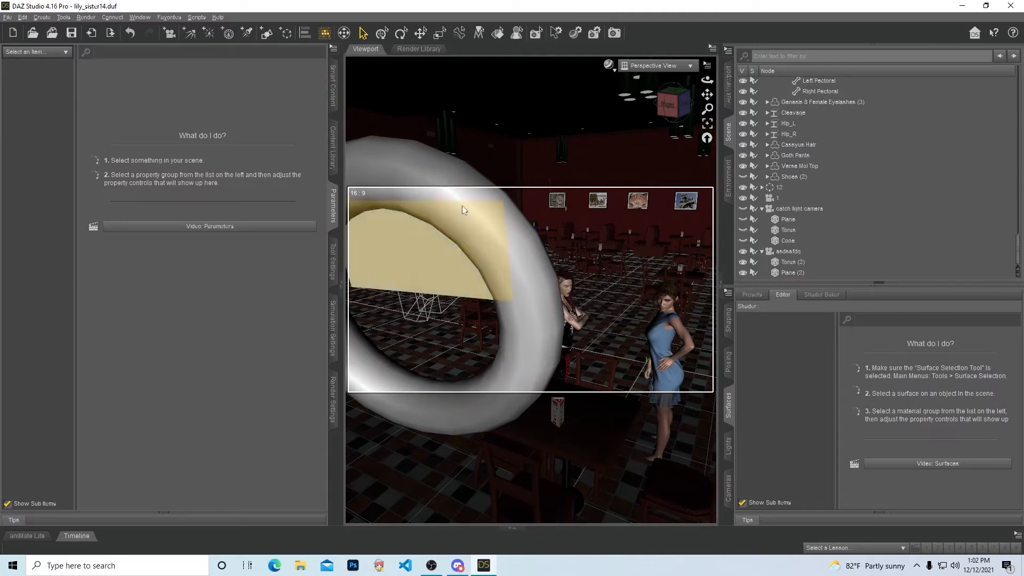
key("a")
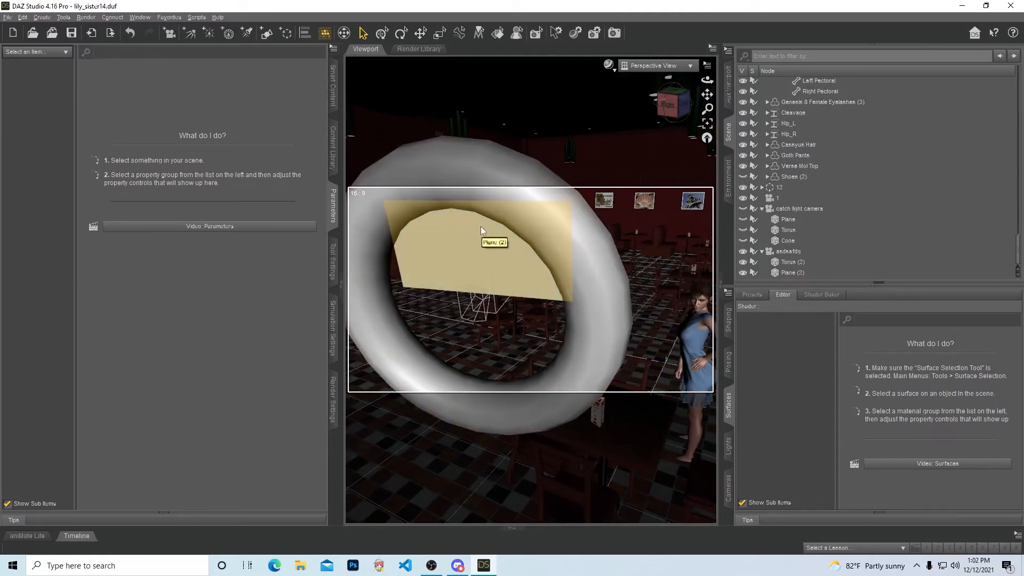
key("a")
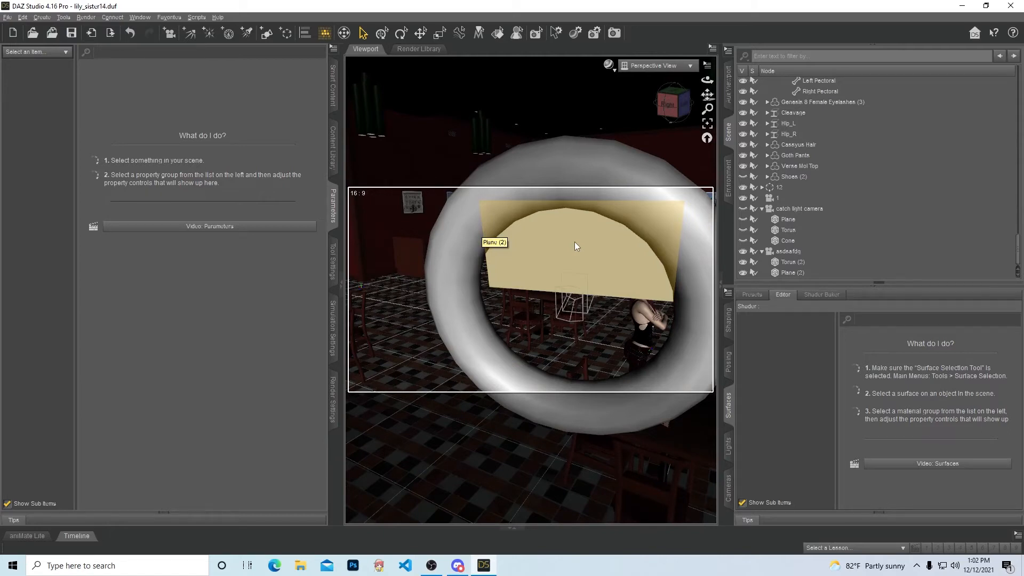
key("d")
key("e")
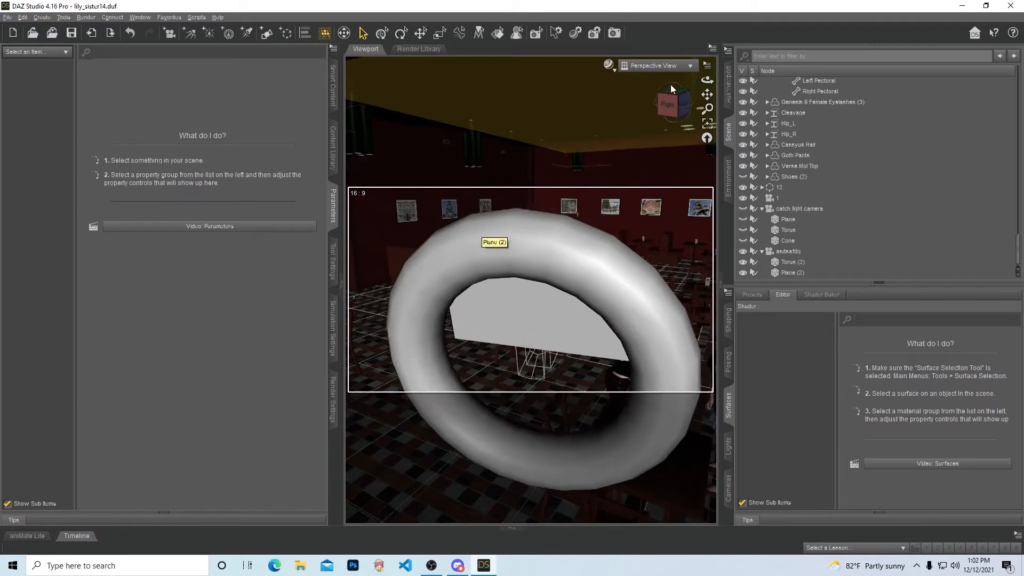
Step: Preview the torus and half plane in the viewport with the NVIDIA Iray draw style
key("w")
mouse_move(676, 107)
left_mouse_down()
mouse_move(610, 107)
mouse_move(626, 80)
mouse_move(674, 108)
mouse_move(625, 106)
mouse_move(700, 107)
left_mouse_up()
left_click(609, 66)
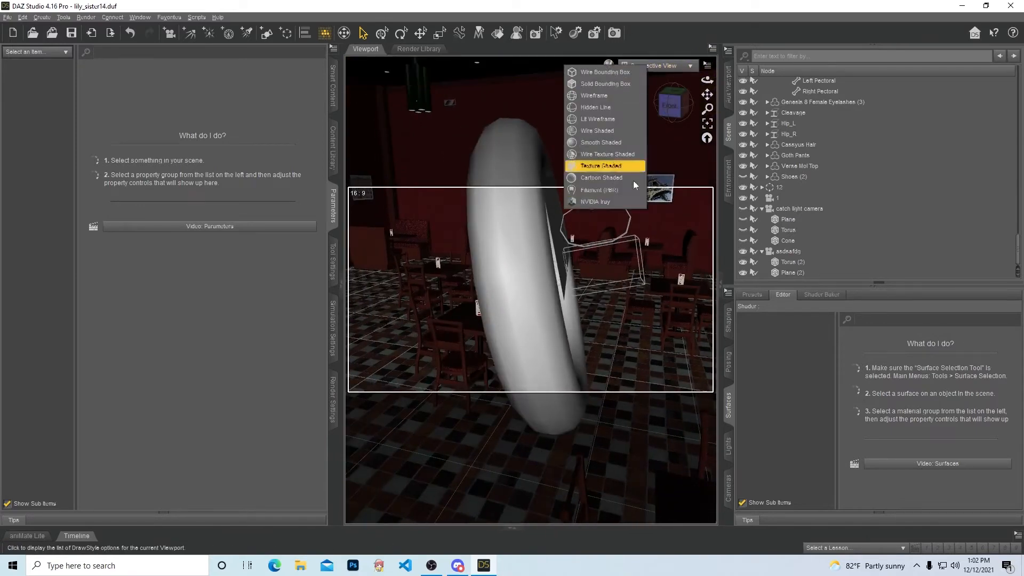
left_click(604, 203)
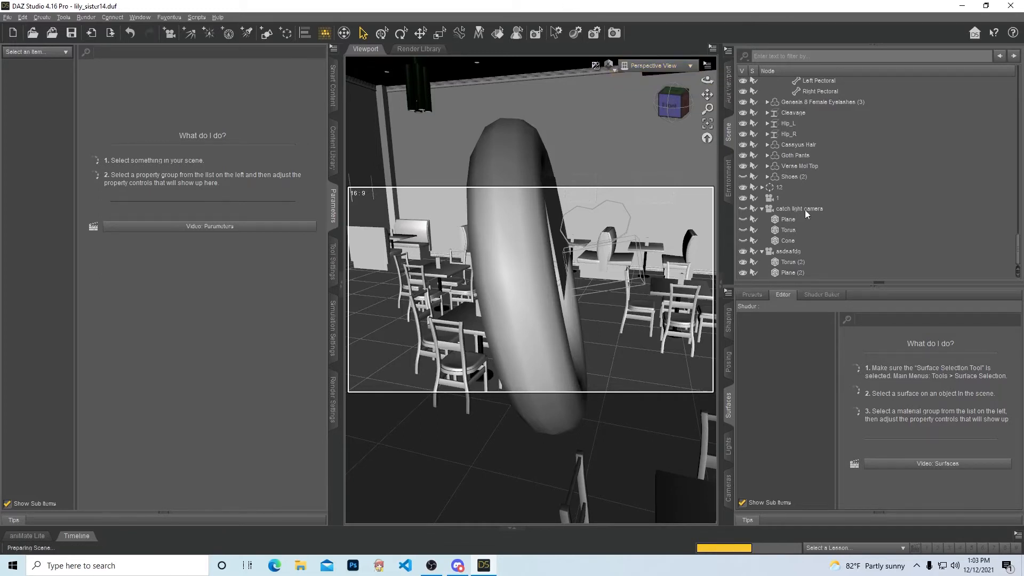
Step: Select Torus (2) and Plane (2) together, along with the surfaces of both objects
left_click(793, 261)
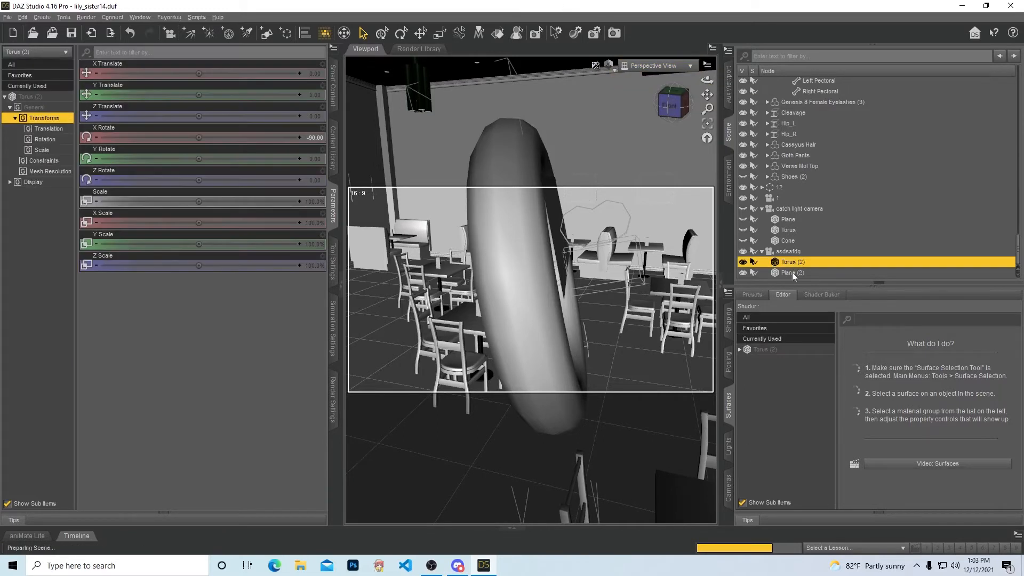
left_click(792, 272, "ctrl")
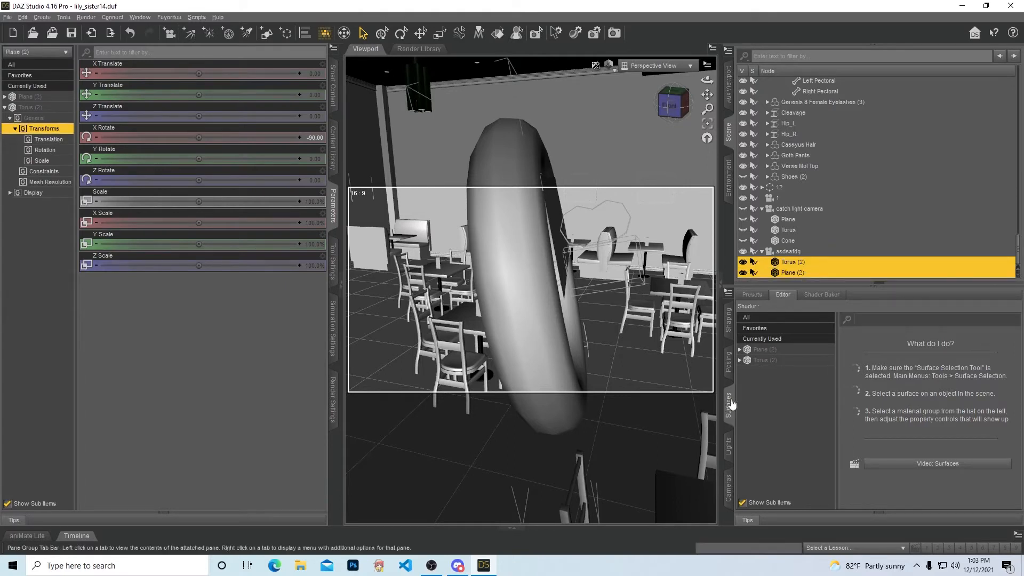
left_click(770, 354)
left_click(773, 362, "ctrl")
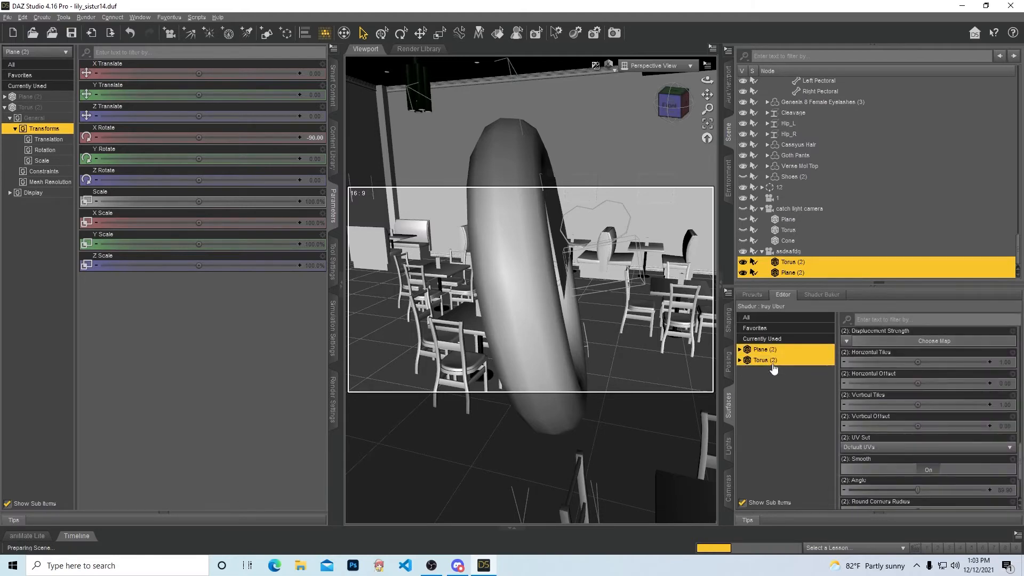
Step: Expand the Shaders category of the surface presets and return the viewport to Texture Shaded
left_click(754, 295)
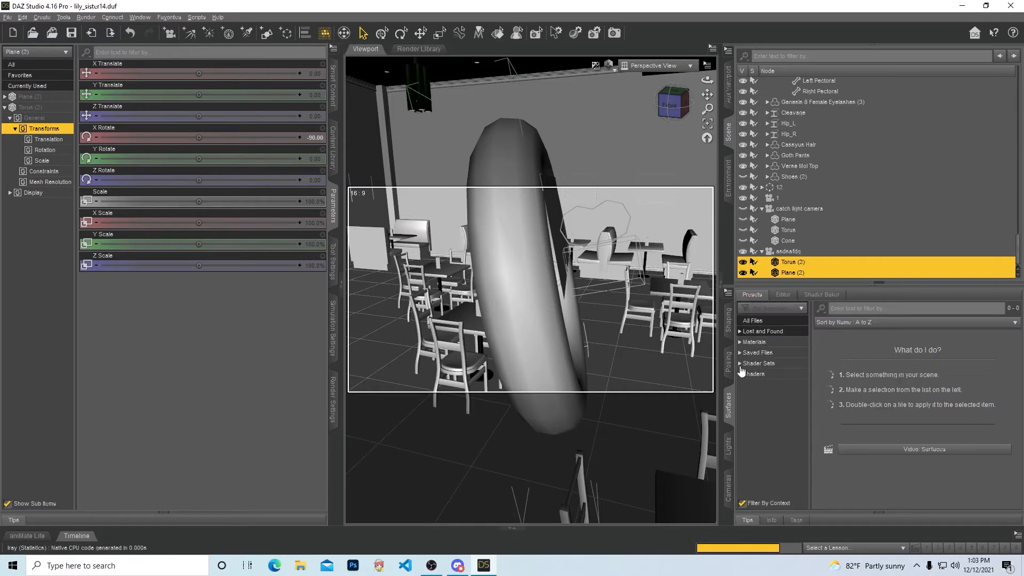
left_click(741, 374)
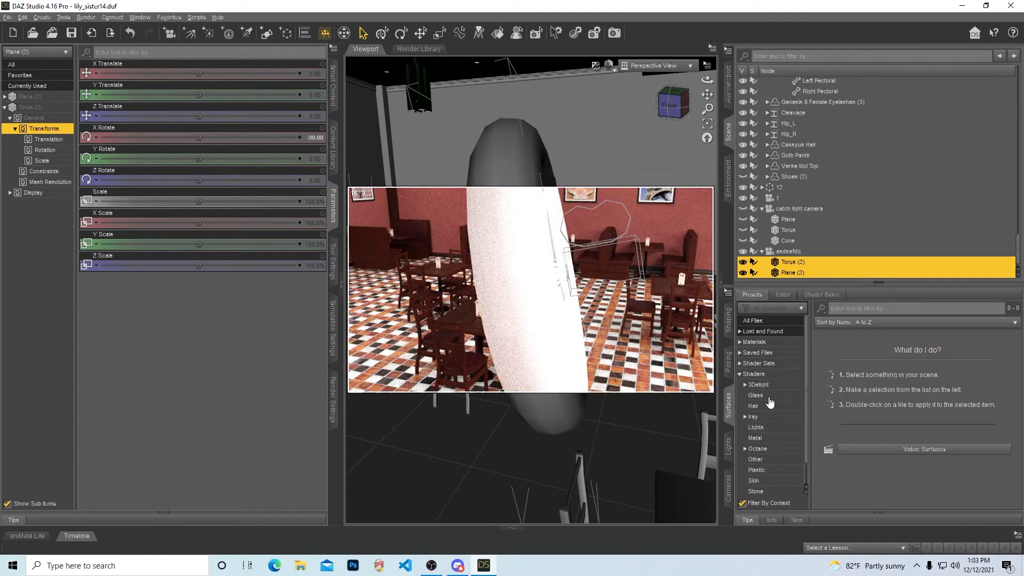
left_click(608, 65)
left_click(620, 169)
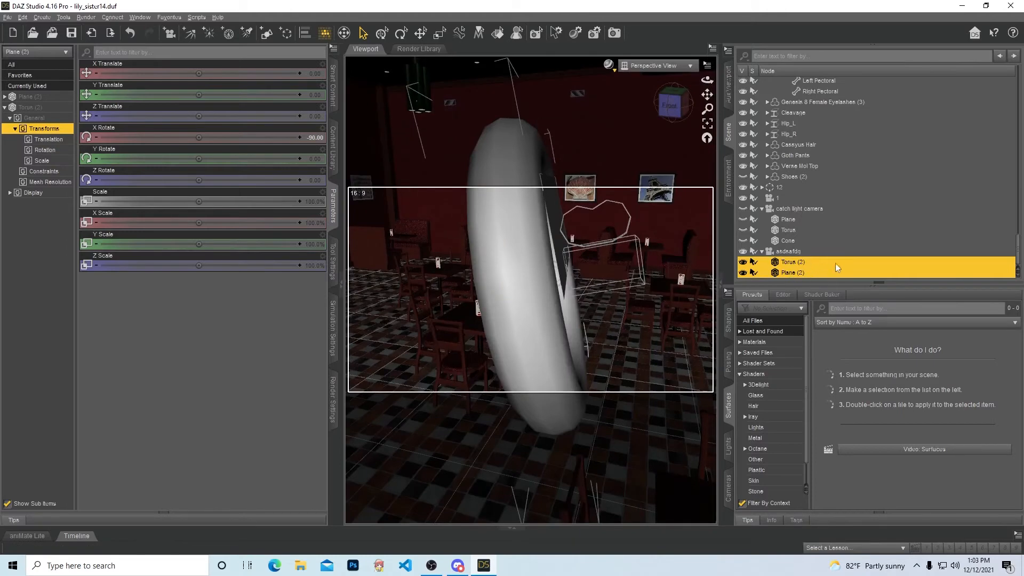
Step: Apply the Iray Emissive shader preset to the surfaces of Torus (2) and Plane (2)
left_click(782, 295)
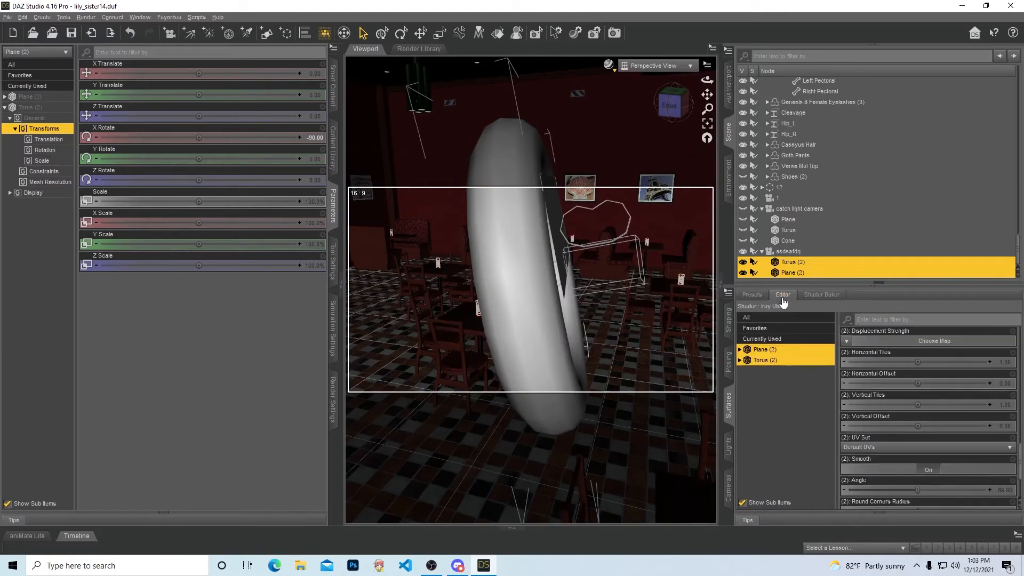
left_click(757, 296)
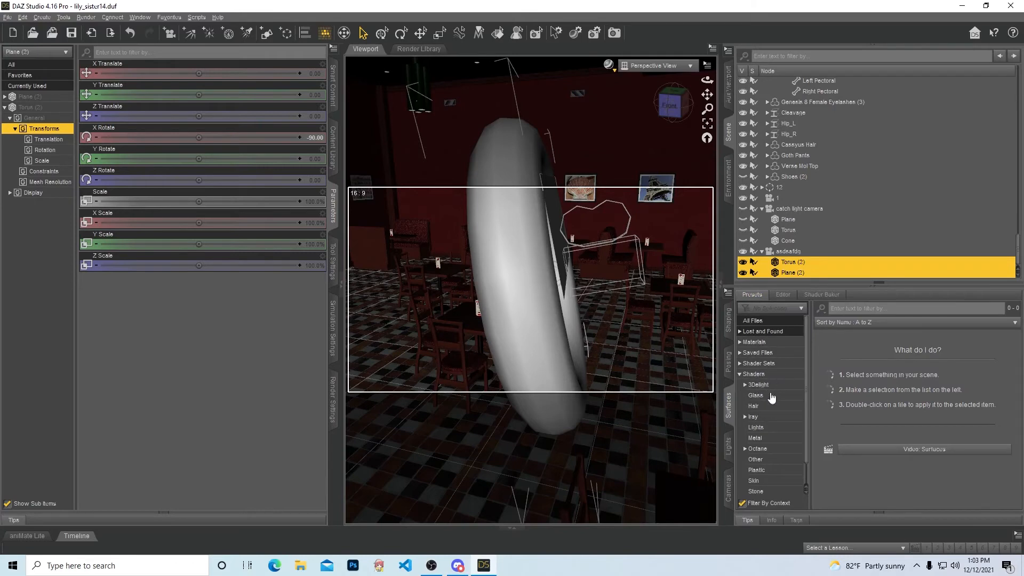
scroll(768, 409, "down", 1)
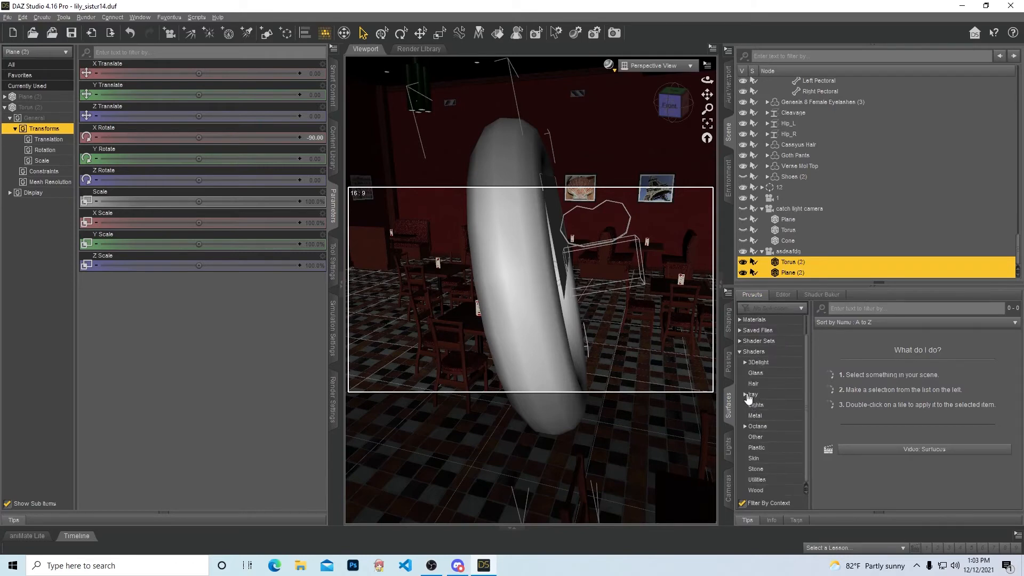
left_click(745, 395)
scroll(771, 427, "down", 1)
left_click(774, 441)
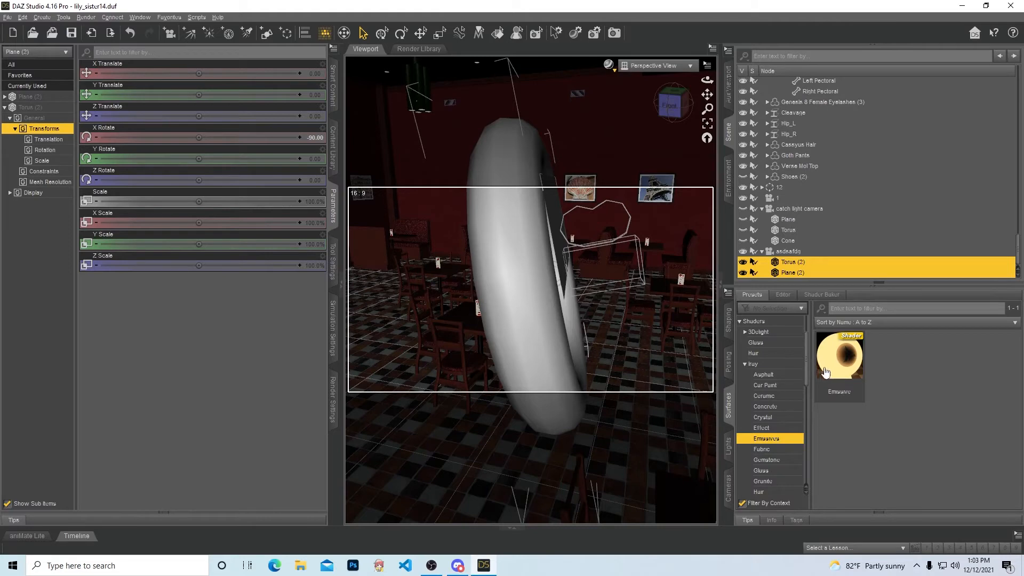
mouse_move(830, 367)
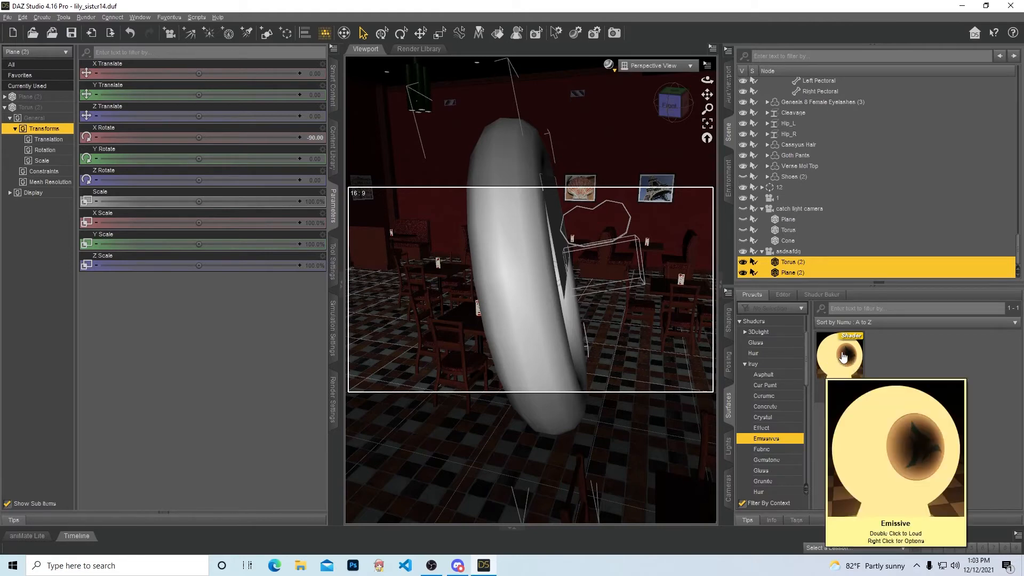
double_click(843, 357)
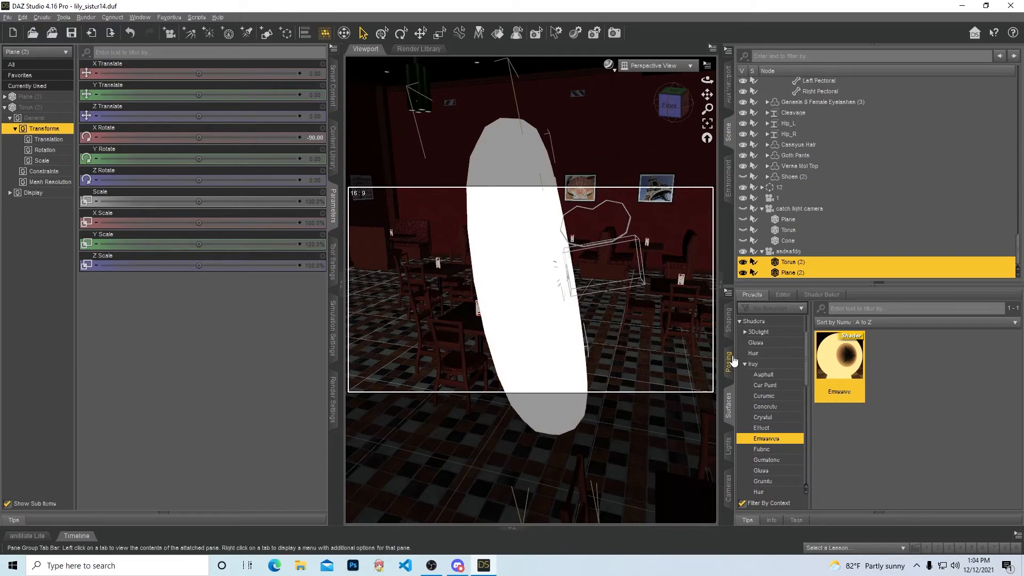
Step: Set the Emission Temperature of both surfaces to 6000 K and turn on Two Sided Light
left_click(783, 296)
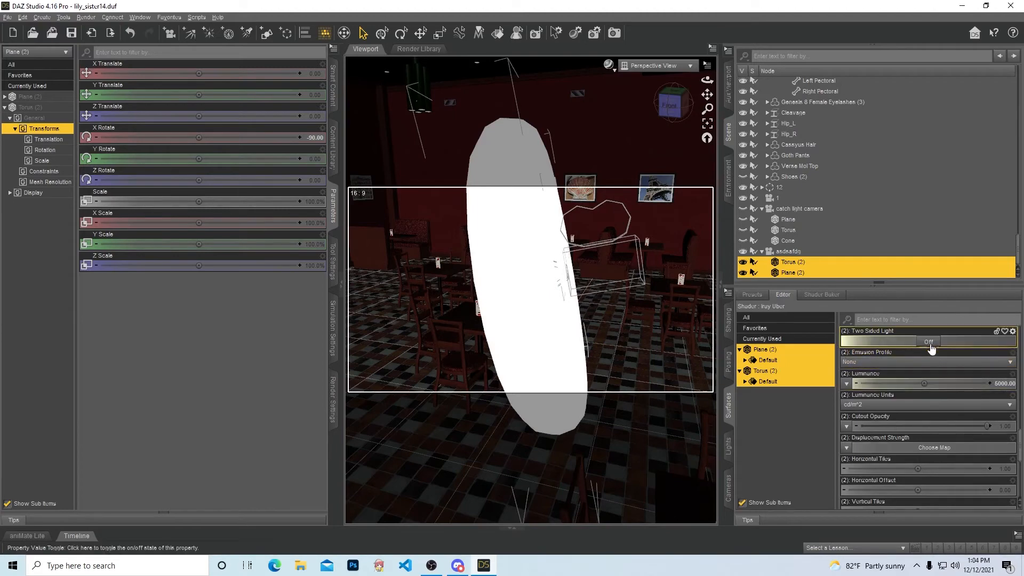
scroll(922, 357, "down", 10)
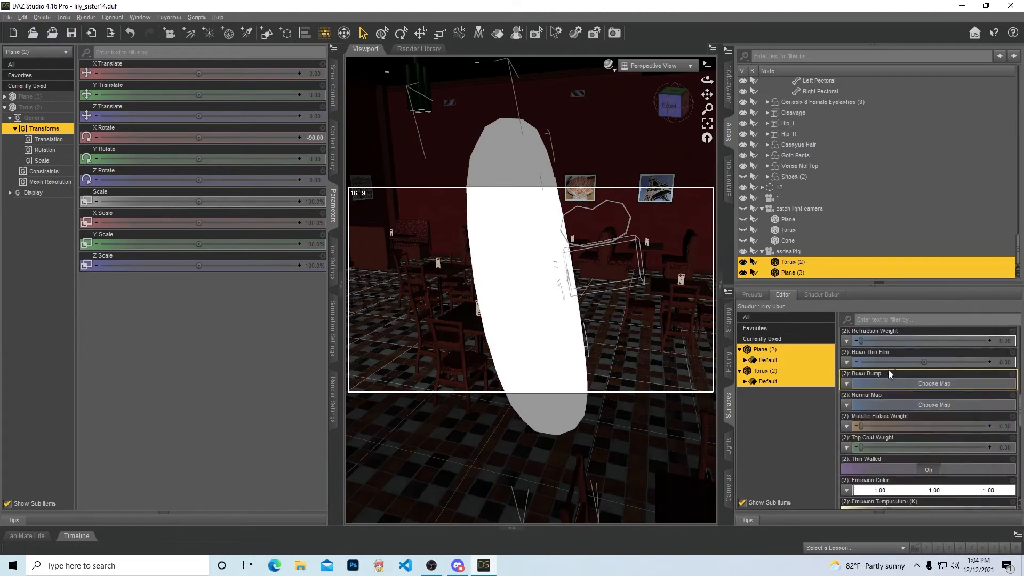
scroll(892, 382, "down", 5)
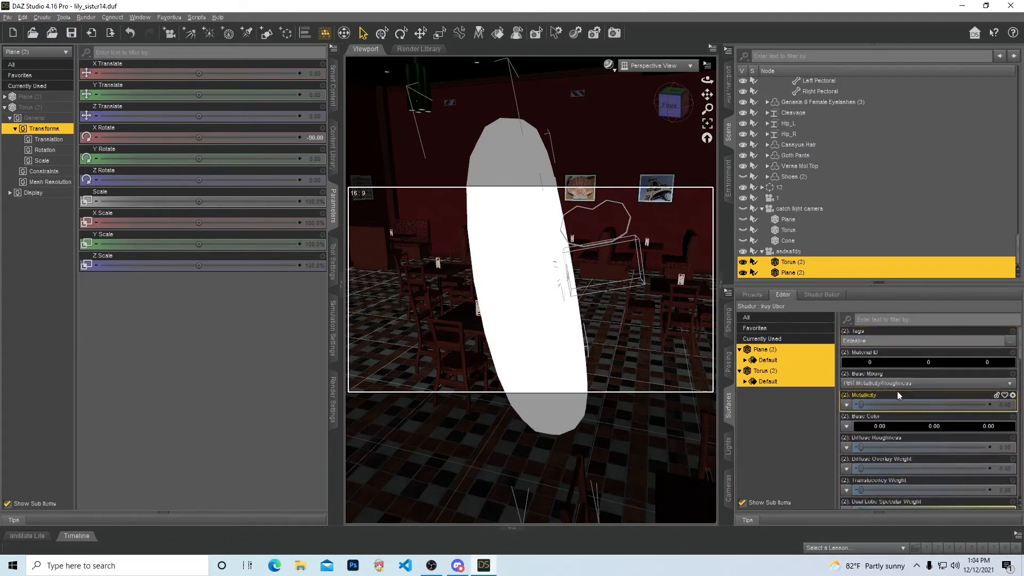
scroll(916, 413, "up", 15)
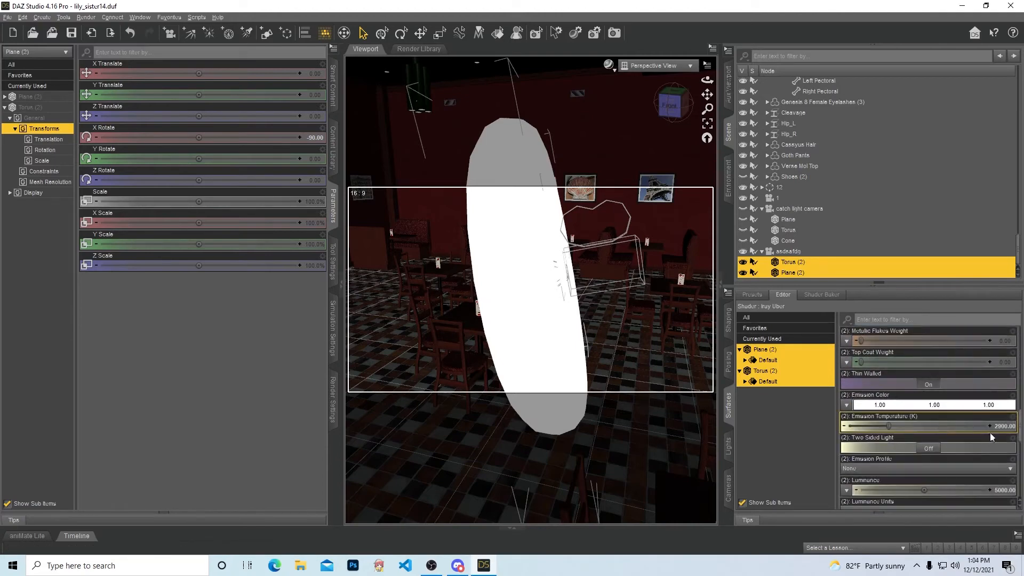
left_click(1006, 426)
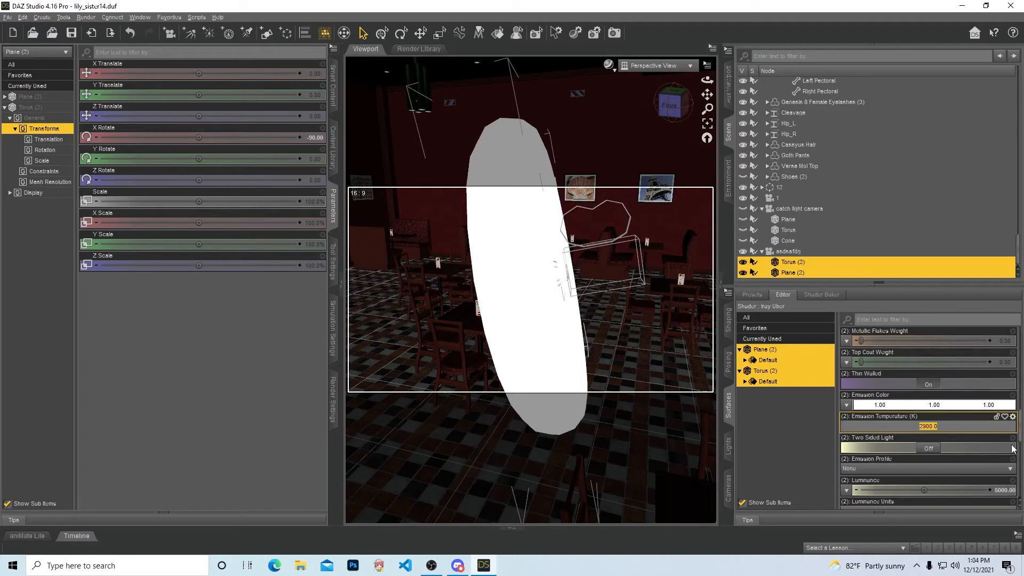
type("6000")
key("Return")
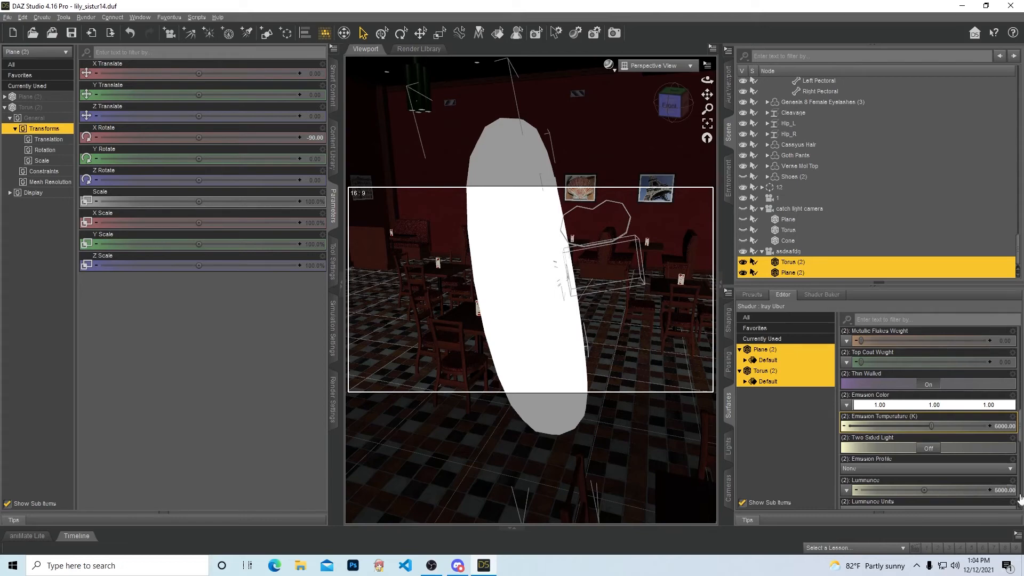
left_click(869, 447)
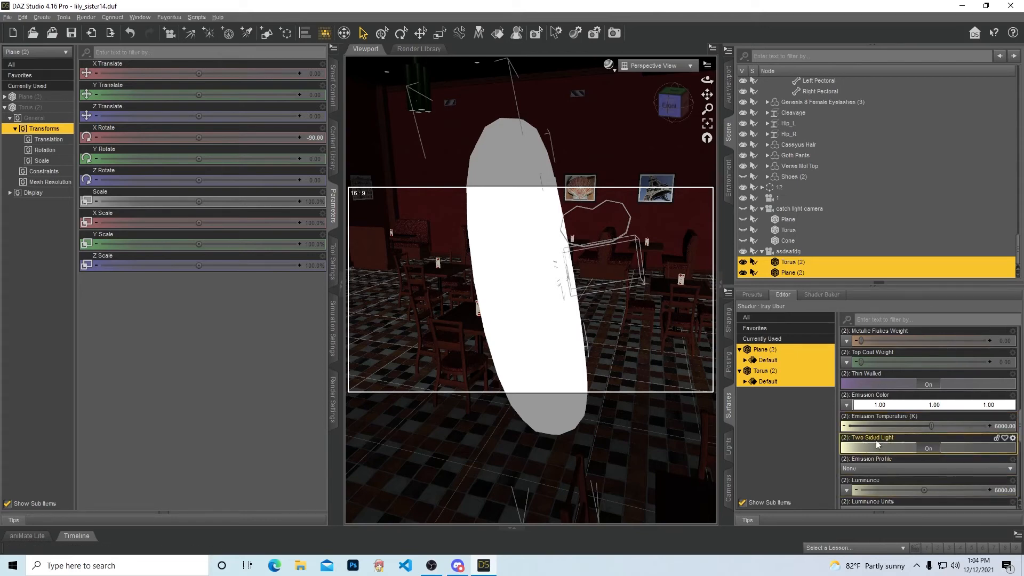
scroll(932, 434, "down", 3)
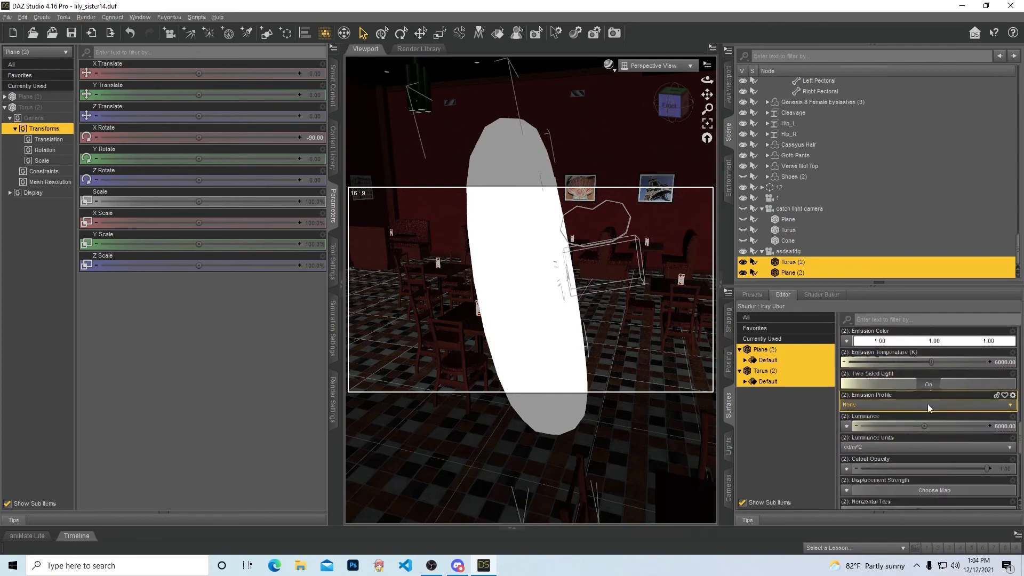
scroll(933, 419, "up", 3)
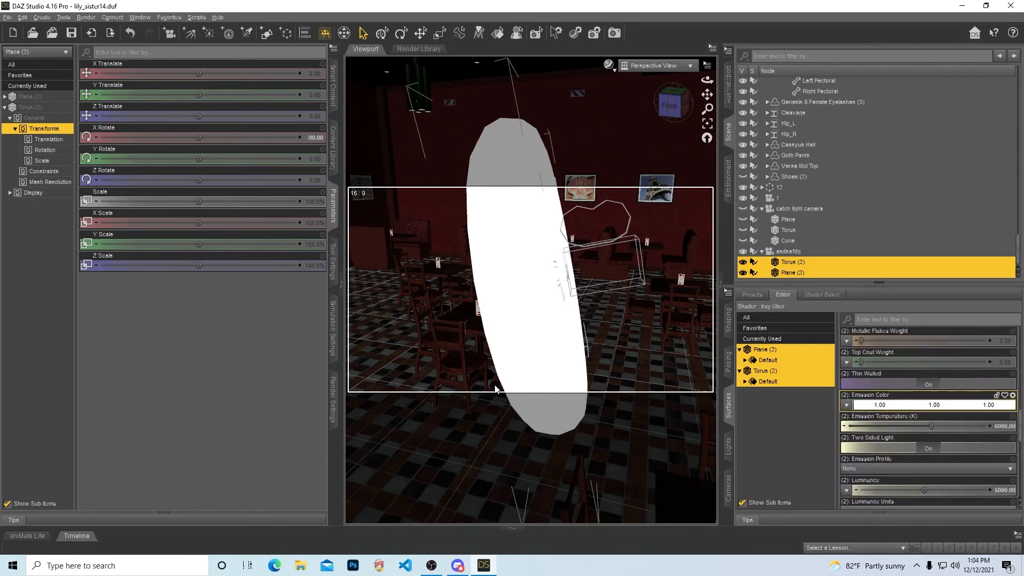
Step: Try the light blue custom color as Emission Color on both surfaces, and undo it
left_click(909, 407)
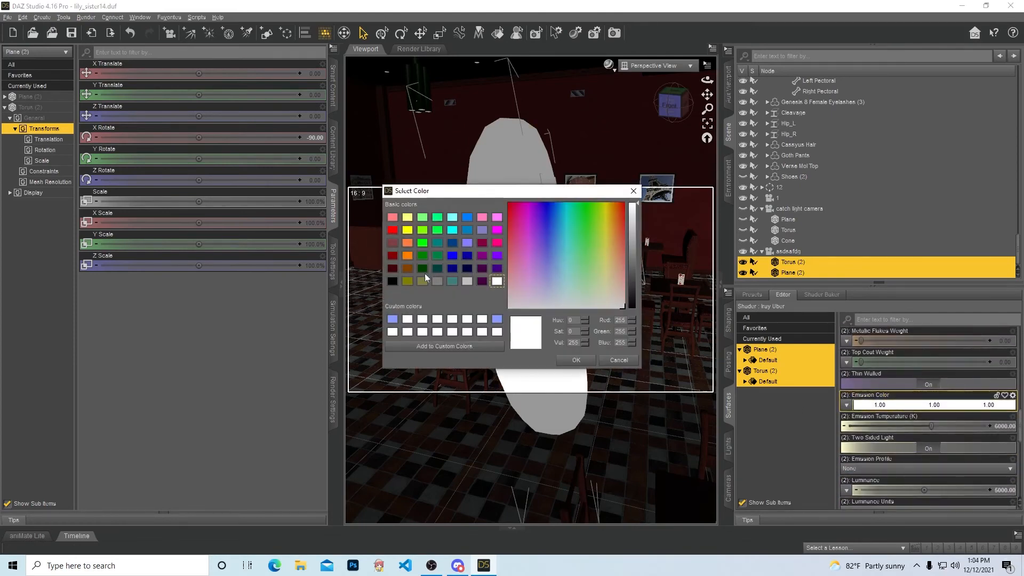
left_click(496, 319)
left_click(576, 360)
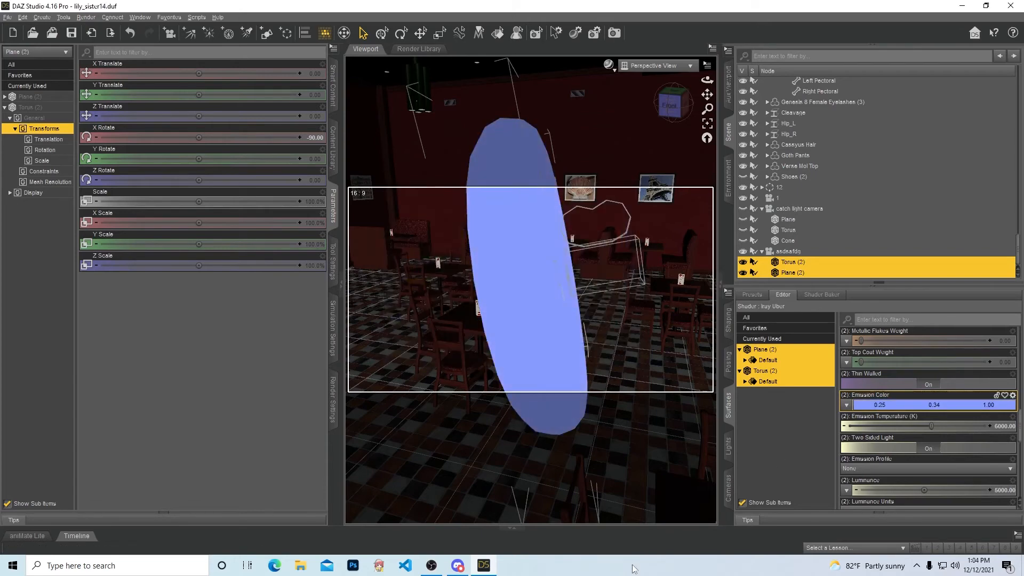
key("ctrl+z")
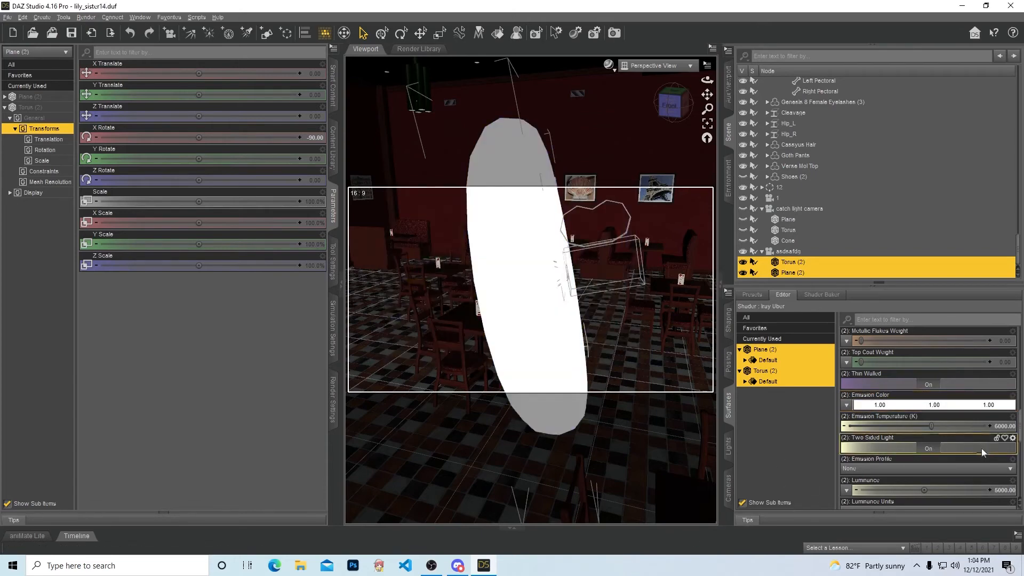
Step: Set both surfaces' Luminance Units to kcd/m^2 and their Luminance to 200
scroll(939, 438, "down", 3)
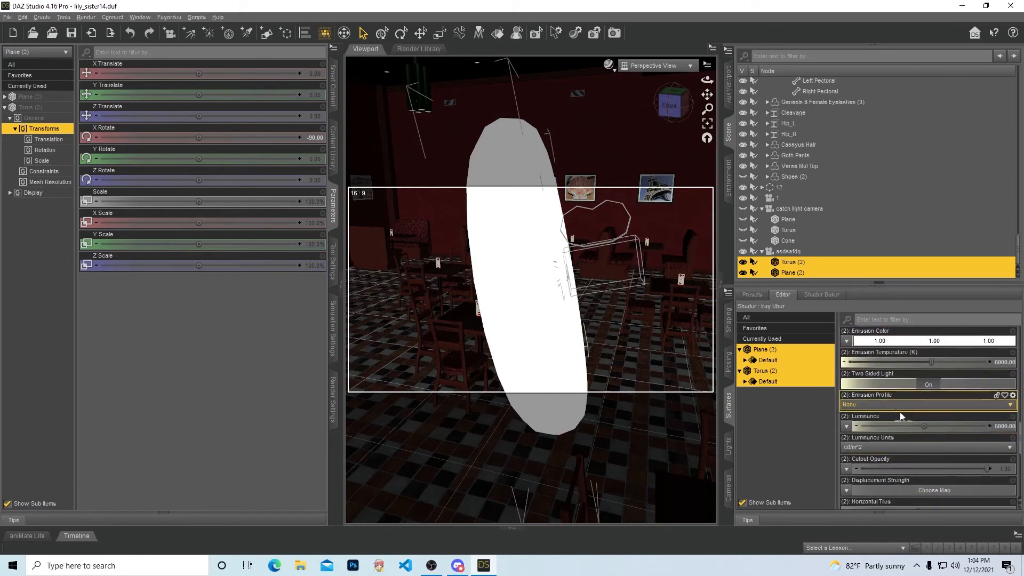
left_click(892, 449)
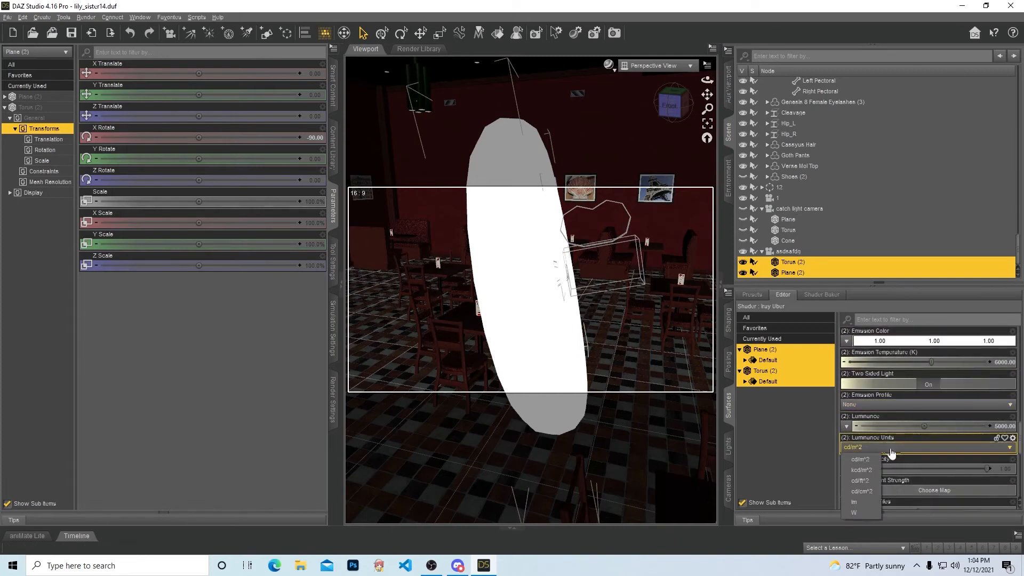
left_click(861, 471)
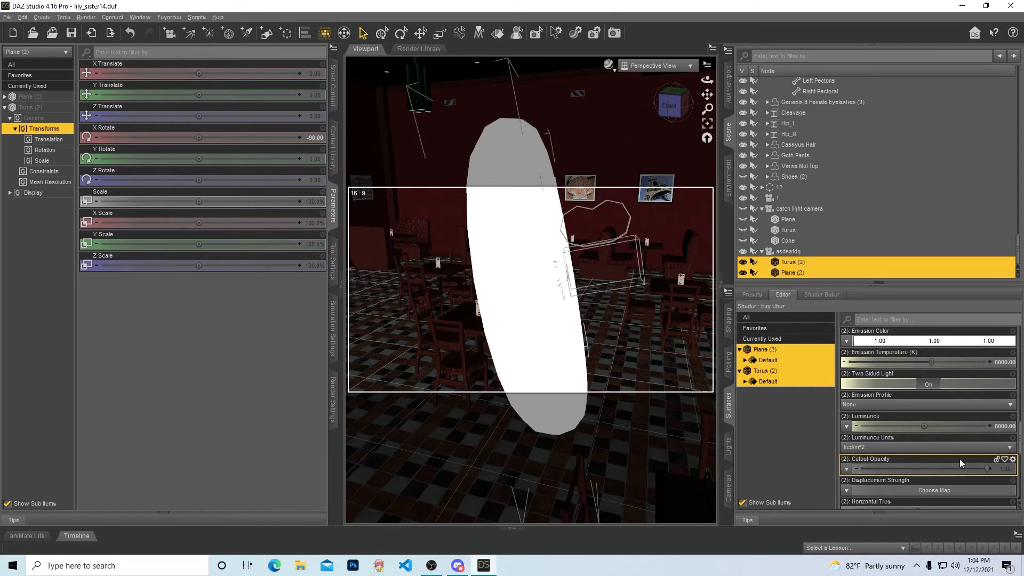
left_click(1004, 427)
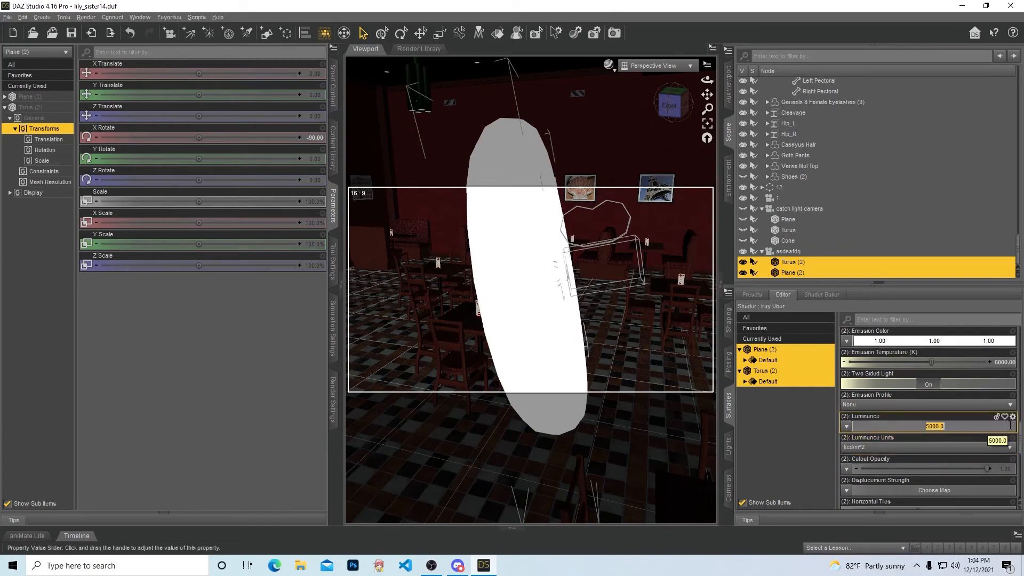
type("200")
key("Return")
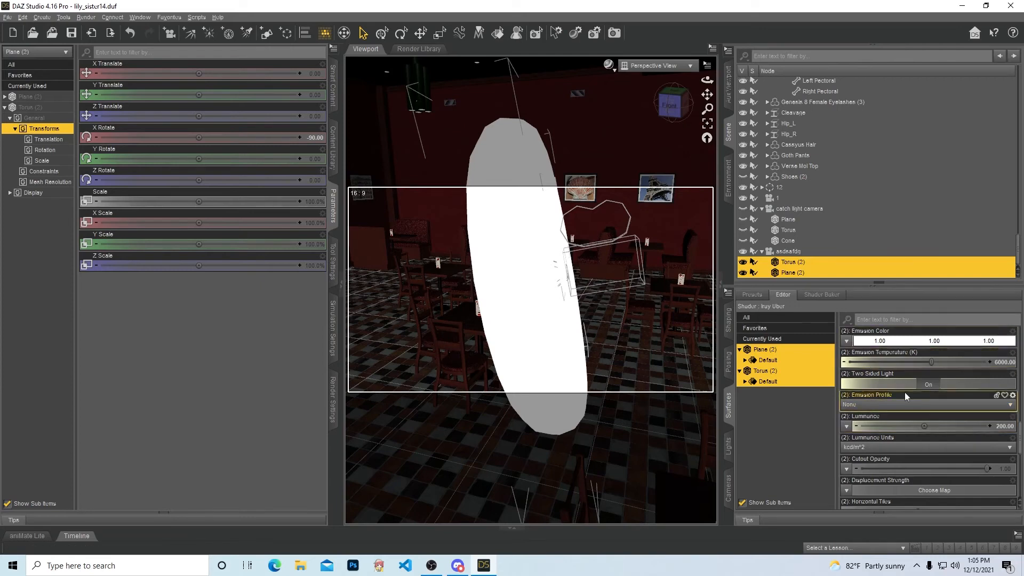
Step: View the emissive torus and half plane face-on from the Left side of the scene
left_click(671, 112)
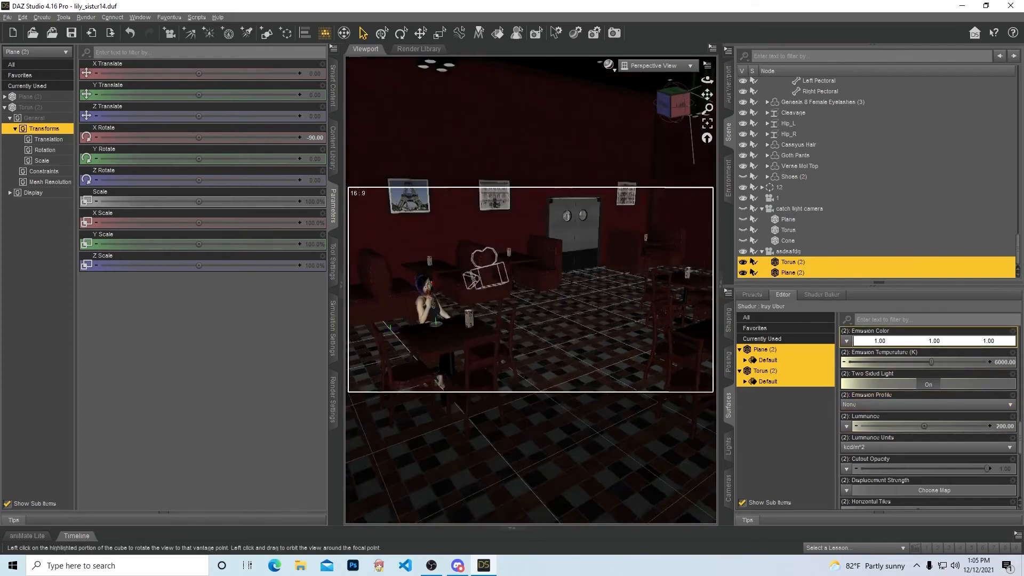
left_click(674, 113)
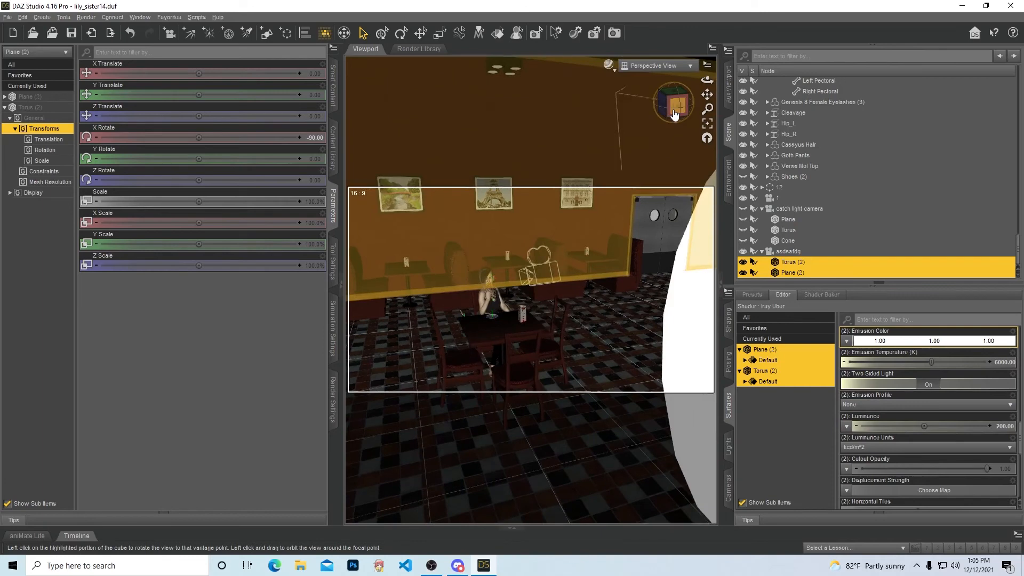
scroll(673, 114, "down", 3)
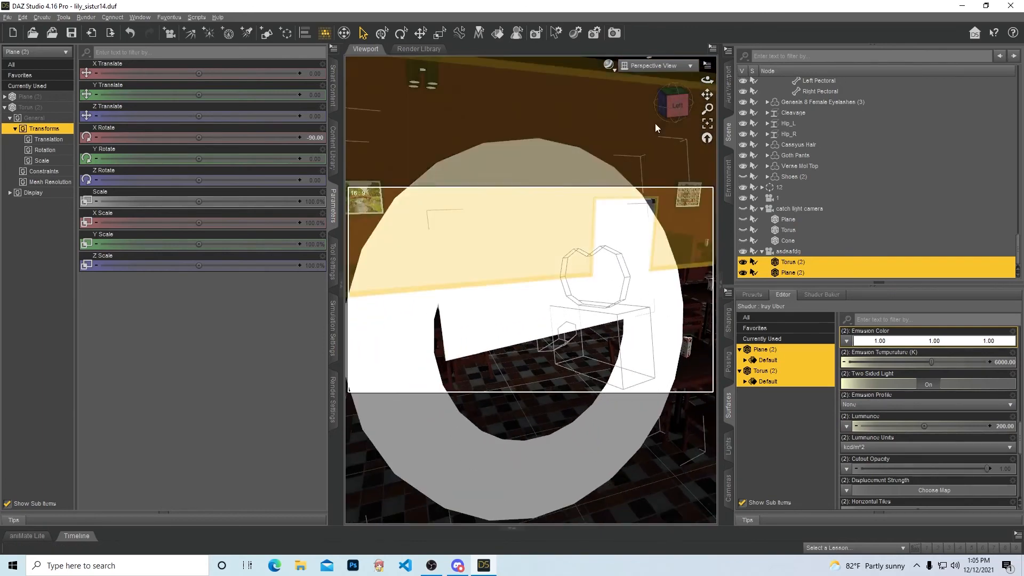
scroll(655, 127, "down", 1)
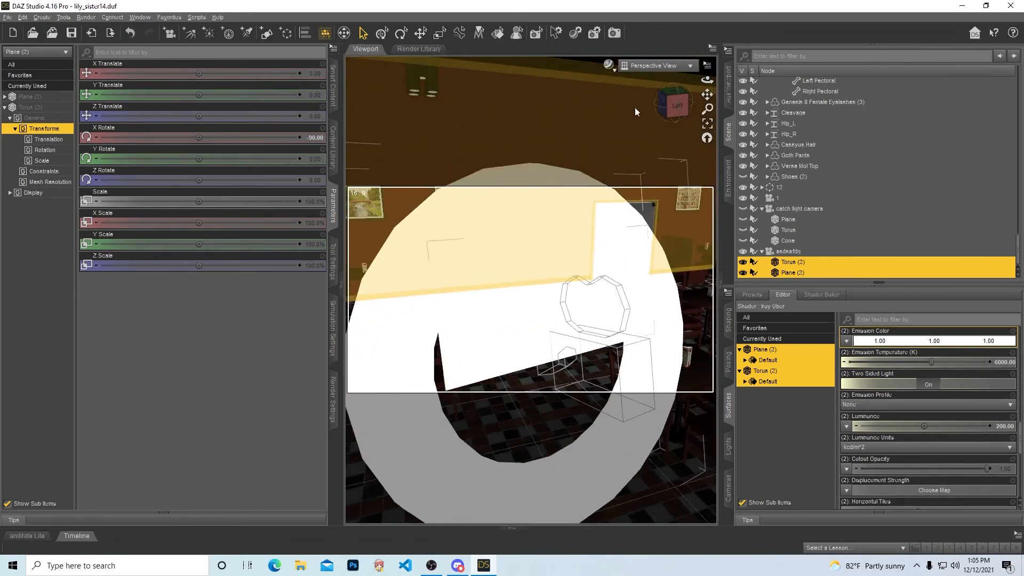
Step: Look through the new camera that holds the torus and half plane and move it across the restaurant toward the two standing women
left_click(638, 71)
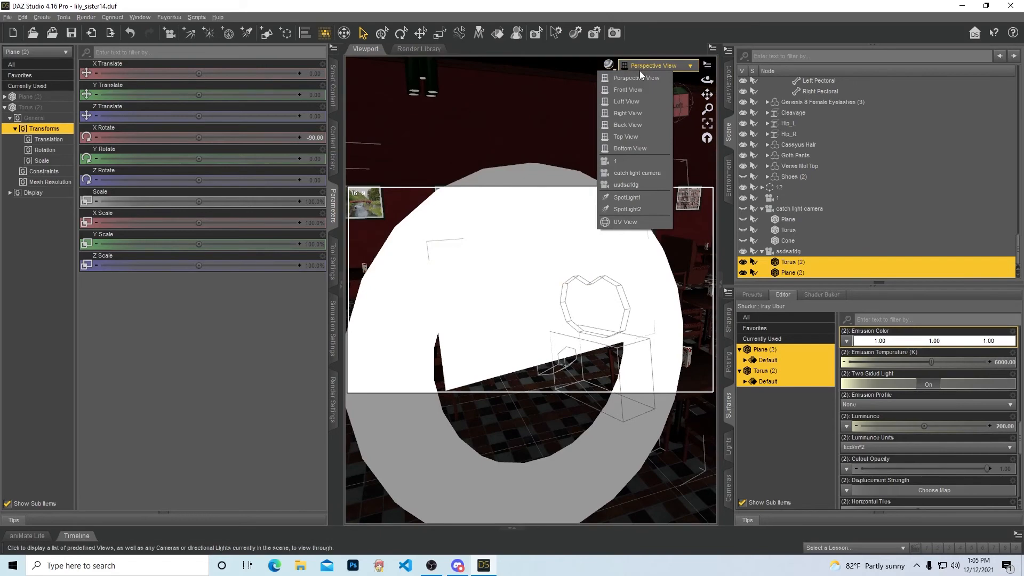
left_click(648, 185)
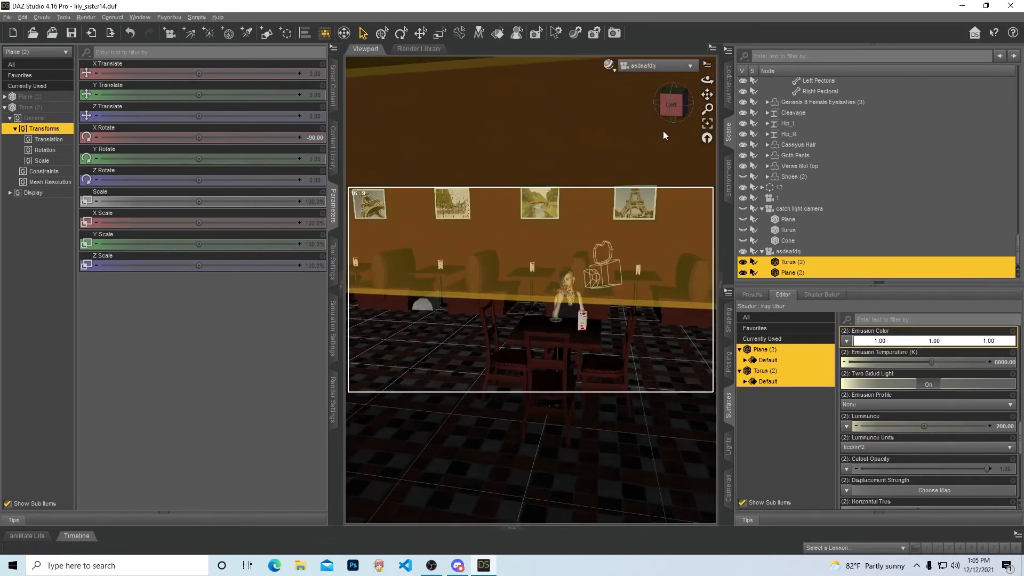
mouse_move(671, 105)
left_mouse_down()
mouse_move(602, 124)
mouse_move(653, 101)
left_mouse_up()
key("d")
key("w")
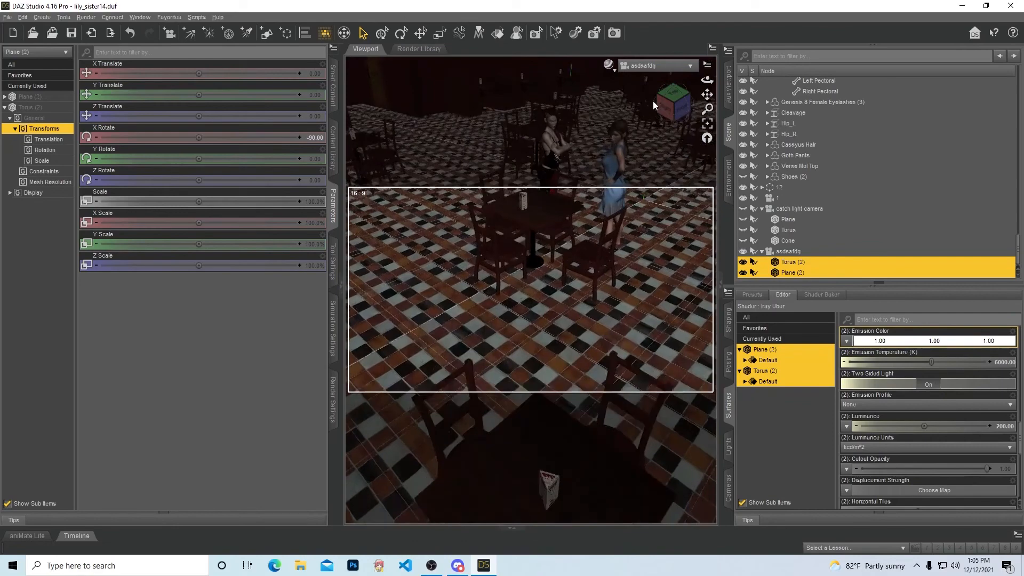
key("w")
key("d")
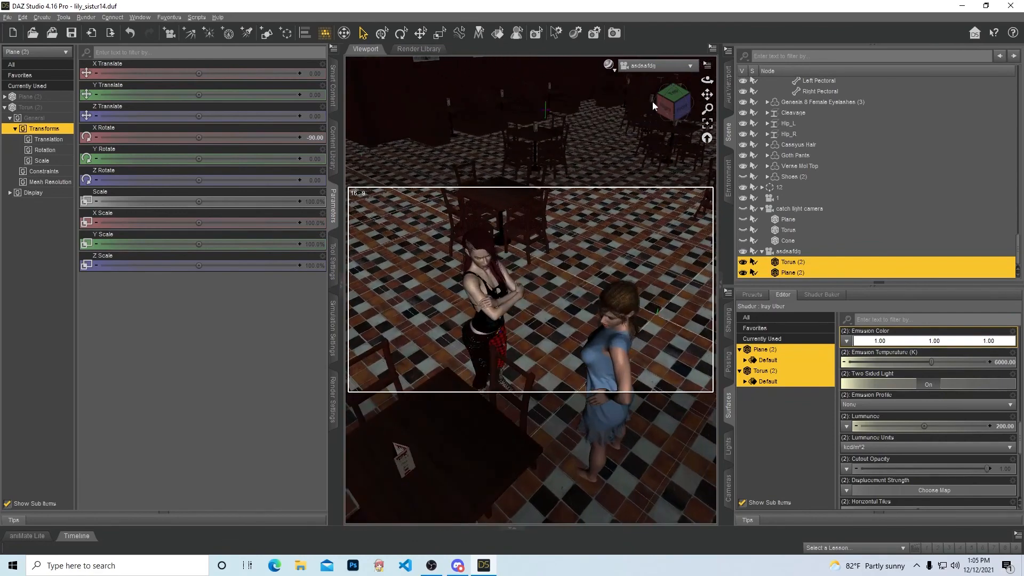
key("w")
Step: Level the new camera and position it in front of the two women, with the woman in the blue dress inside the 16:9 frame
mouse_move(669, 105)
left_mouse_down()
mouse_move(693, 85)
mouse_move(676, 105)
left_mouse_up()
key("d")
key("e")
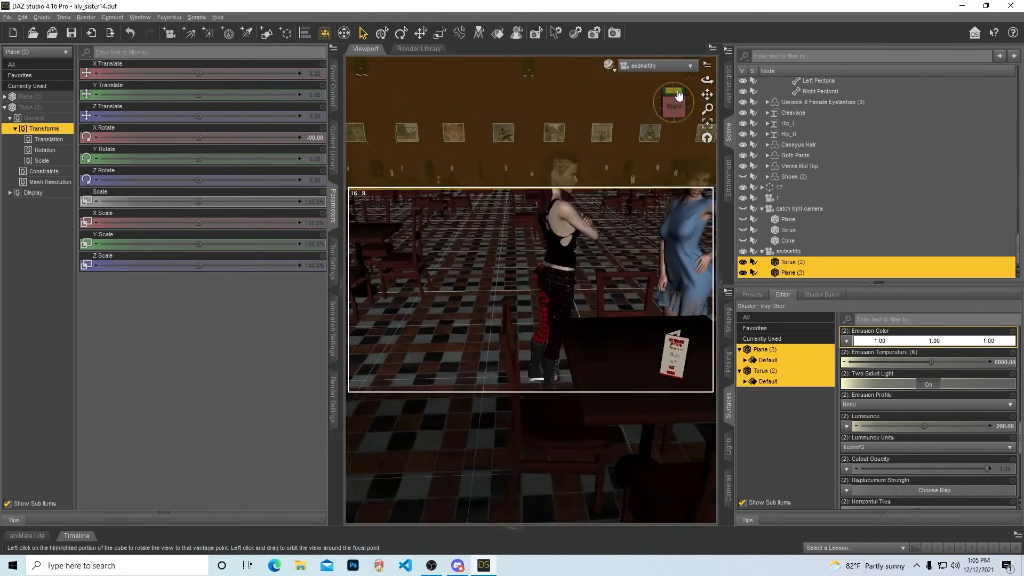
key("d")
key("w")
key("e")
key("w")
left_click_drag(684, 111, 678, 108)
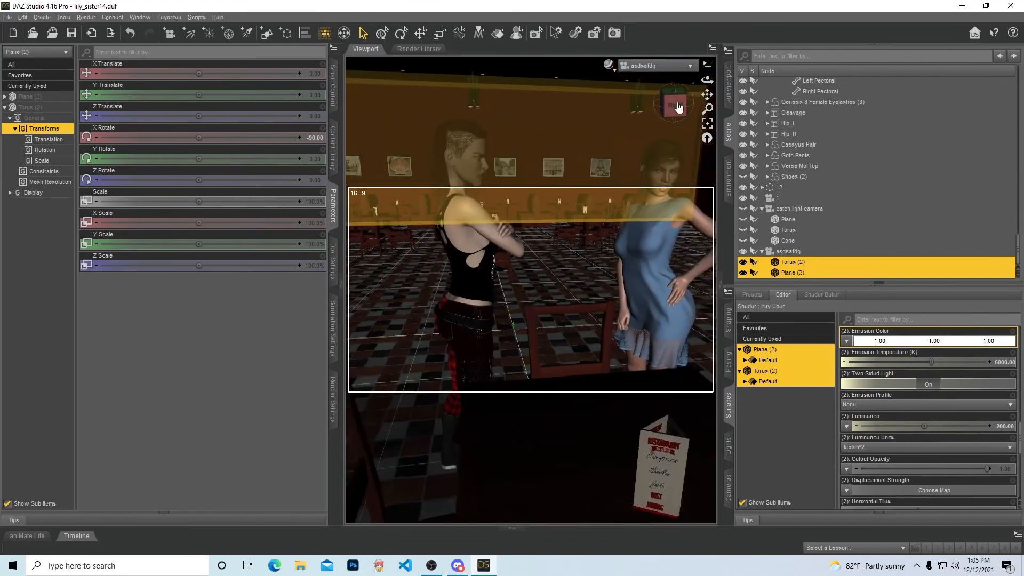
key("d")
key("e")
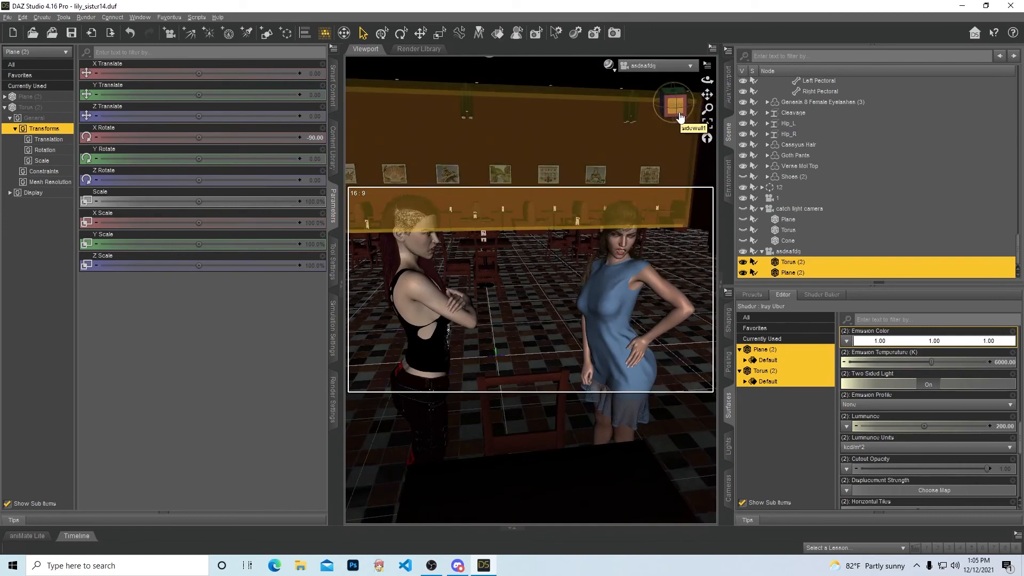
key("d")
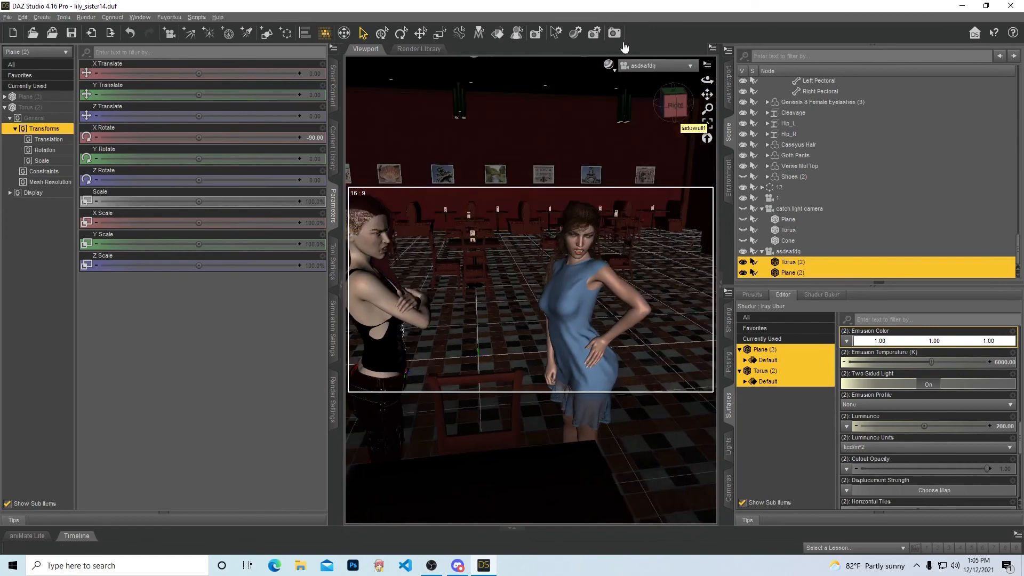
key("w")
left_click_drag(676, 105, 670, 133)
Step: Switch to the Perspective View and view the repositioned torus and half plane from the Left side of the scene
left_click(664, 72)
left_click(662, 78)
mouse_move(678, 96)
left_mouse_down()
mouse_move(647, 100)
mouse_move(667, 104)
mouse_move(675, 86)
left_mouse_up()
middle_click_drag(675, 82, 677, 72)
key("a")
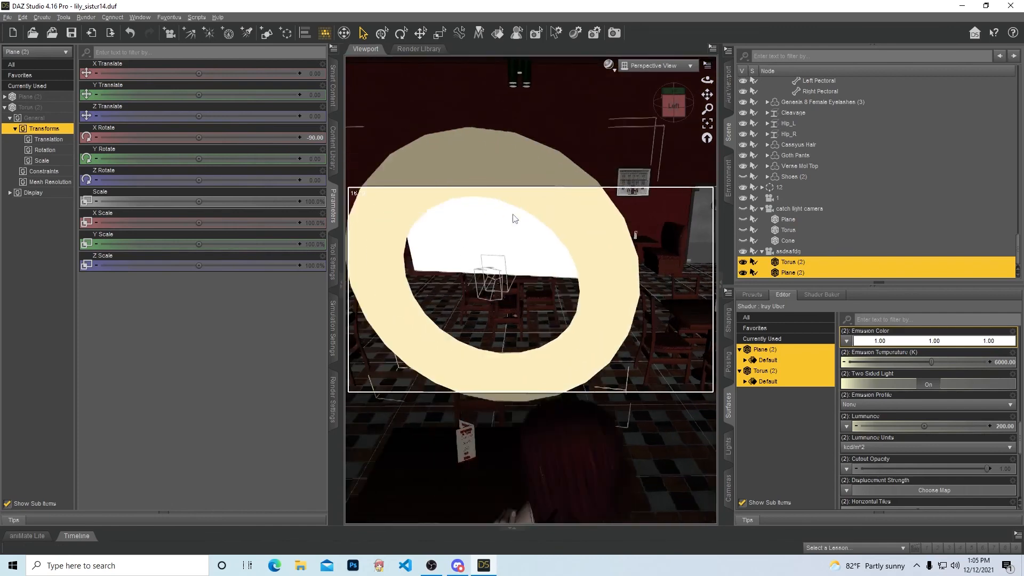